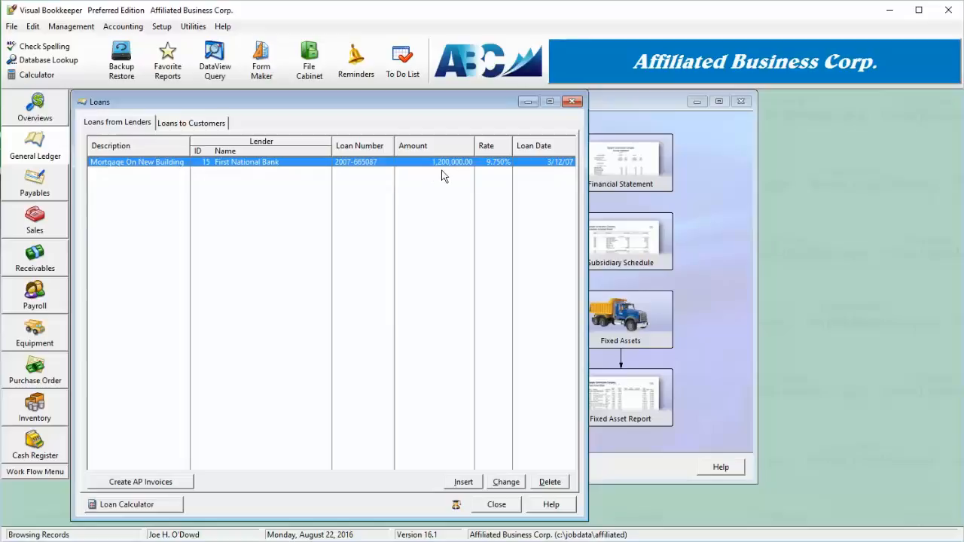
- Insert a new lender loan and enter a 180,000.00 loan amount, 205% interest rate and 360-month term
left_click(463, 482)
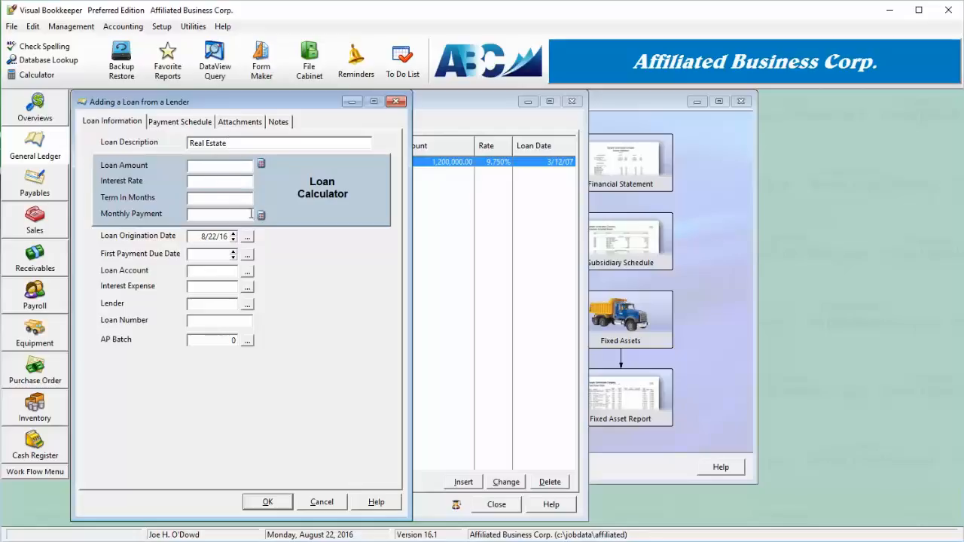
left_click(221, 166)
key("Tab")
type("205")
key("Tab")
type("36")
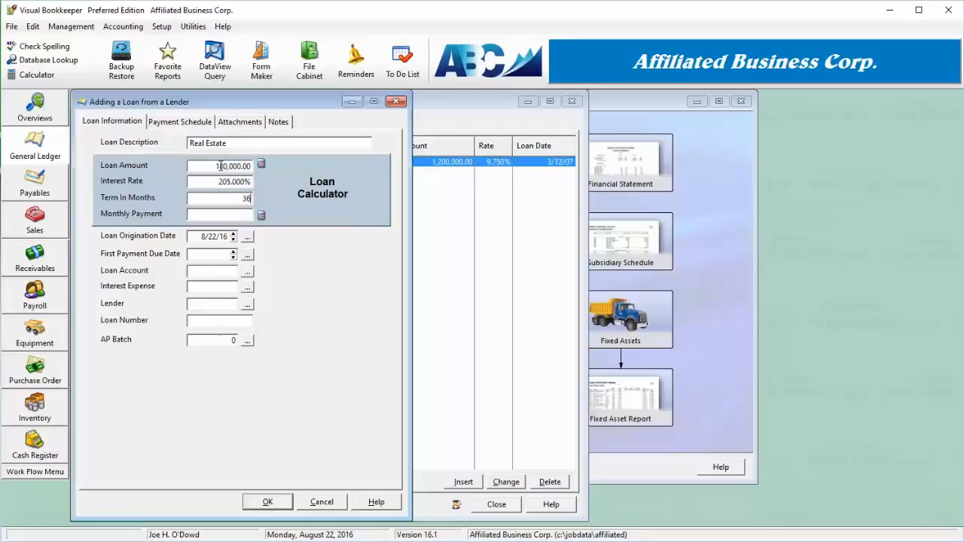
type("0")
key("Tab")
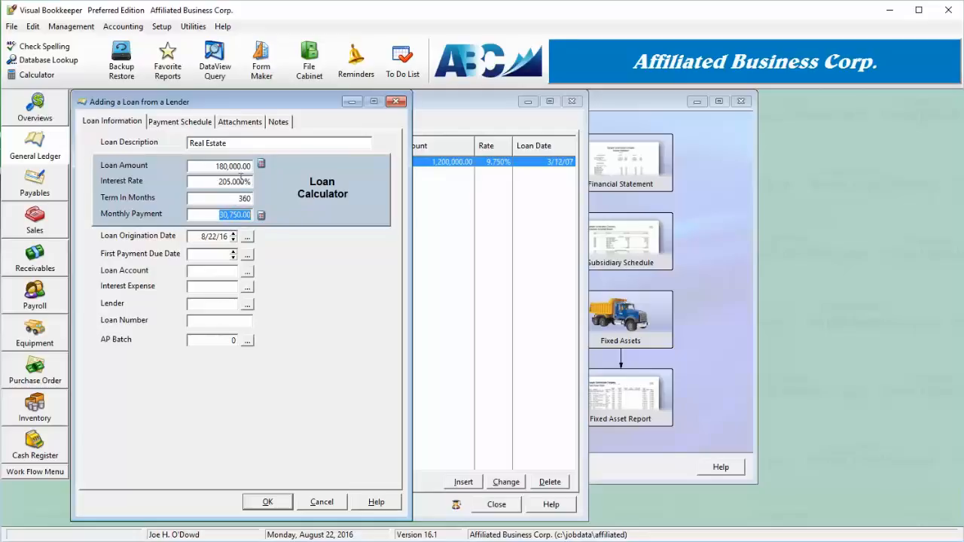
- Correct the loan's interest rate to 2.5%
left_click(204, 181)
type("2.5")
key("Tab")
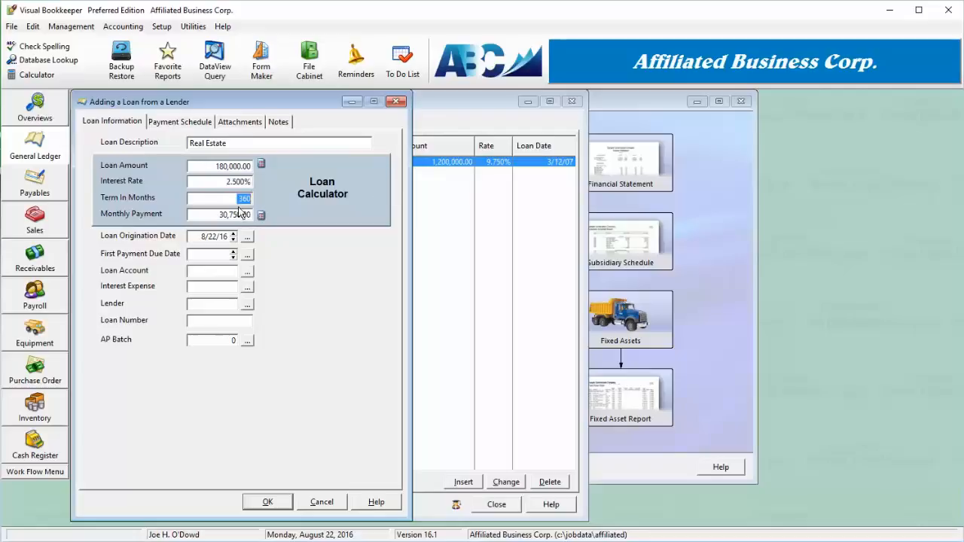
- Set the monthly payment to 800 and recalculate the loan amount from it with the loan calculator
left_click(260, 215)
left_click(226, 215)
type("800")
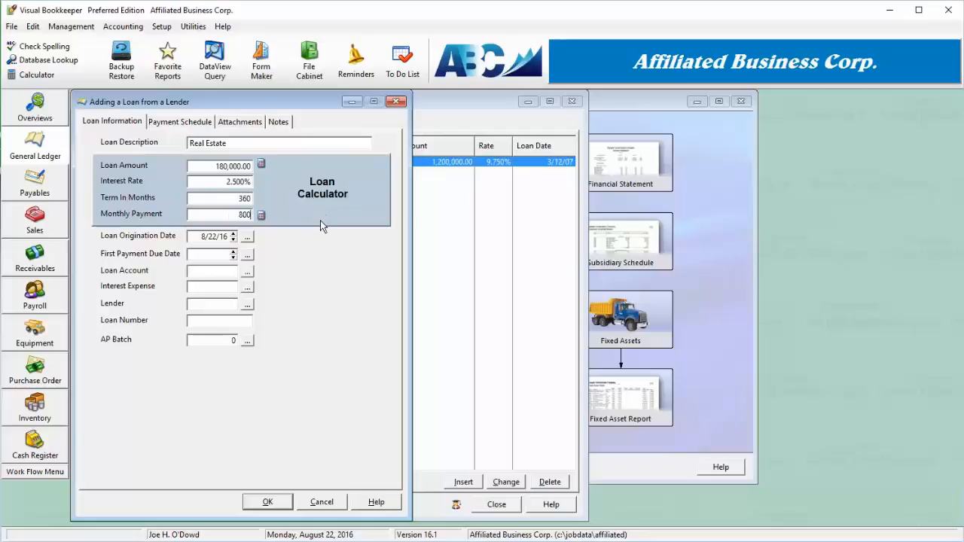
left_click(260, 166)
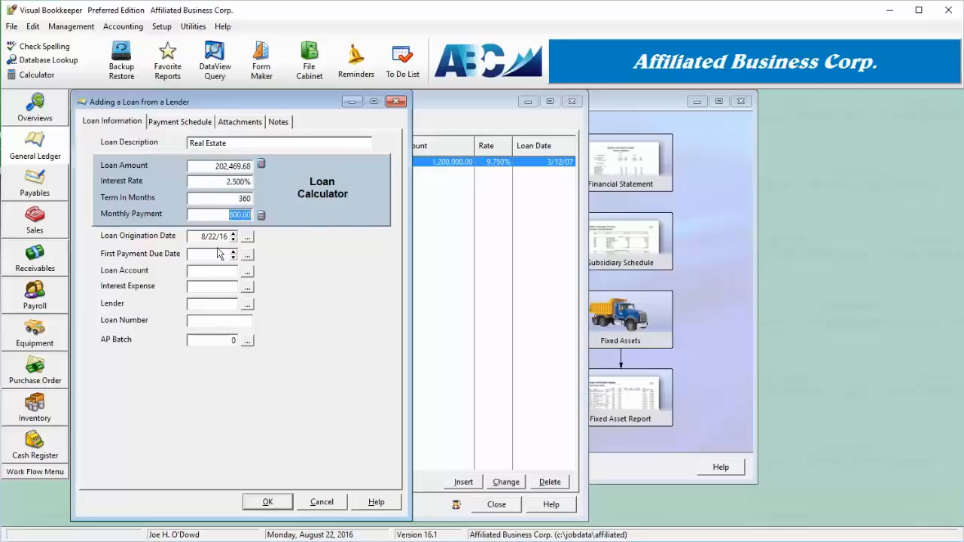
key("Tab")
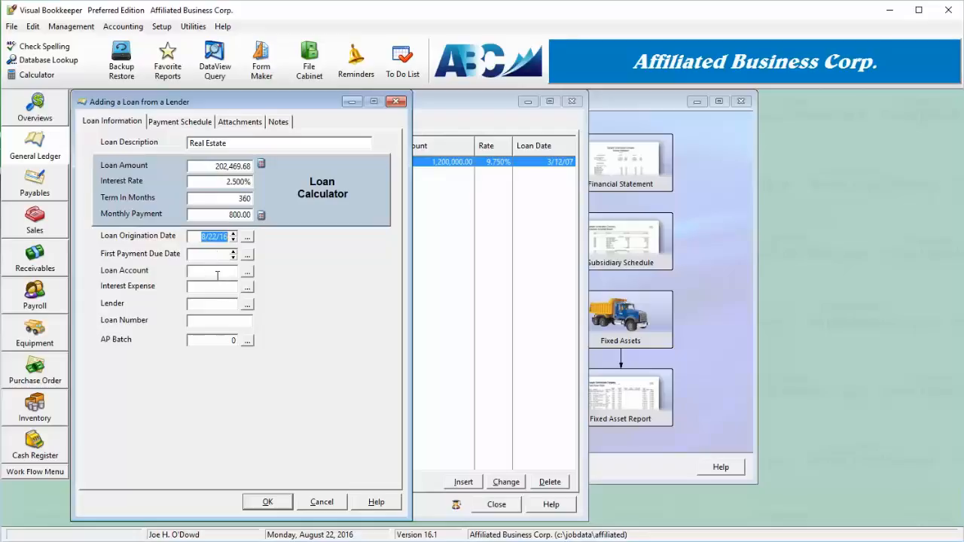
- Pick account 27000 Long Term Debt as the loan account from the general ledger accounts list
left_click(247, 271)
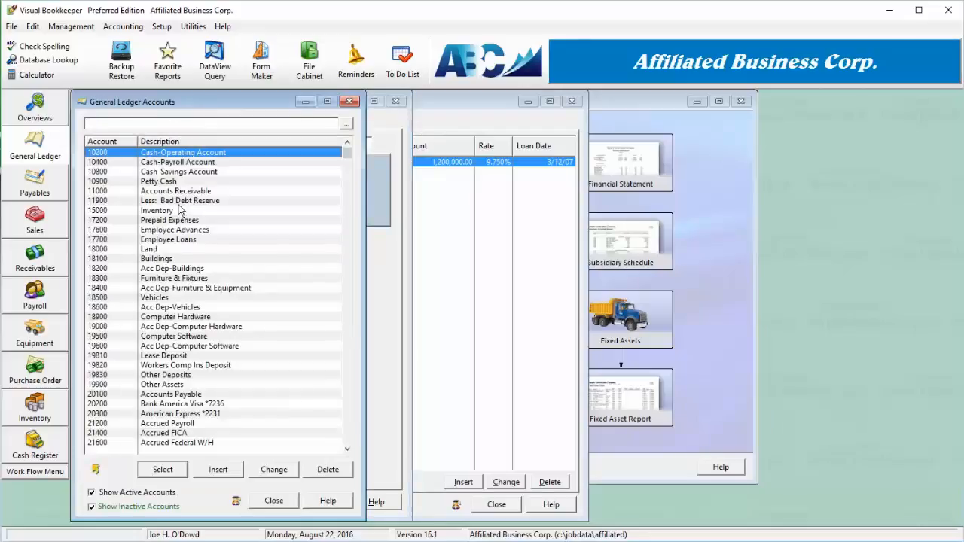
key("Down")
key("Down")
key("Down")
key("Down")
key("Down")
key("Down")
key("Down")
key("Down")
key("Down")
key("Down")
key("Down")
key("Down")
key("Down")
key("Down")
key("Down")
key("Down")
key("Down")
key("Down")
key("Down")
key("Down")
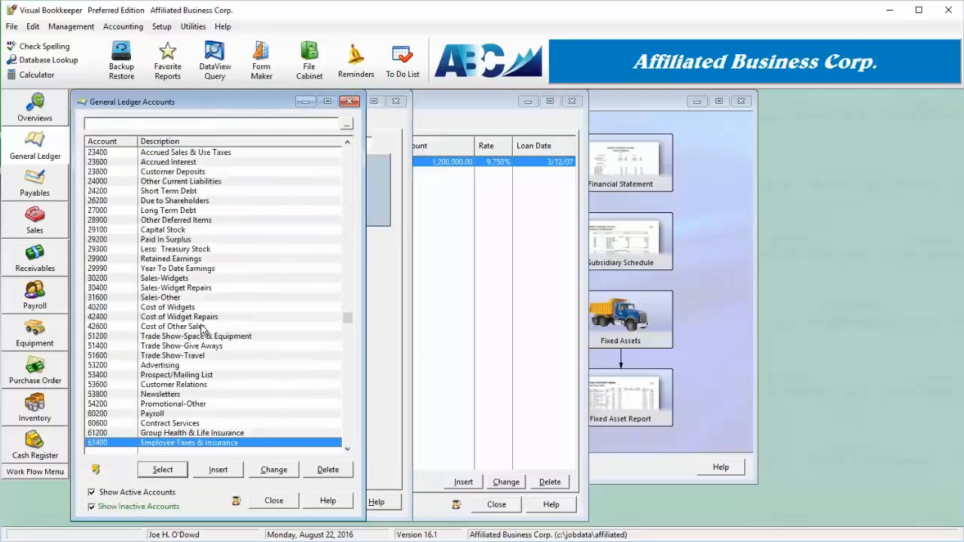
scroll(188, 224, "up", 6)
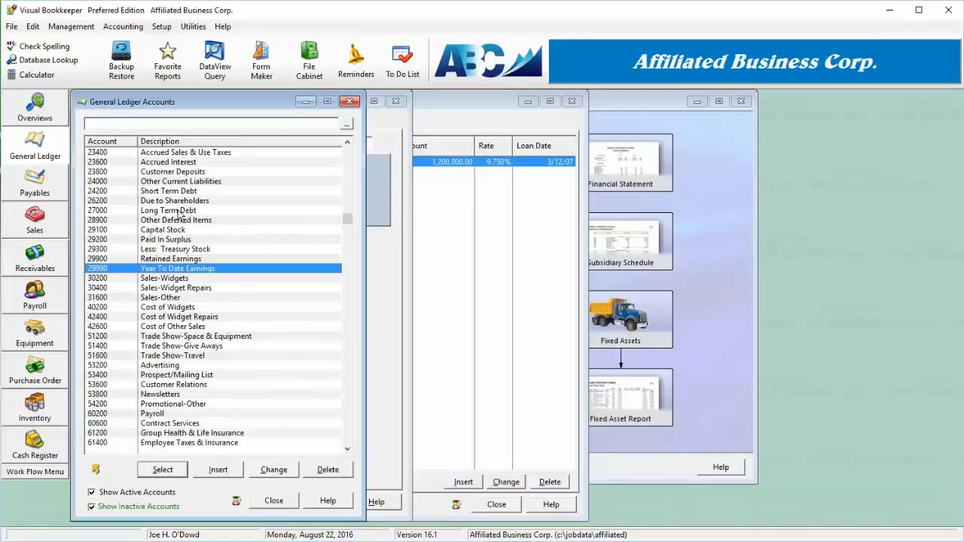
double_click(178, 211)
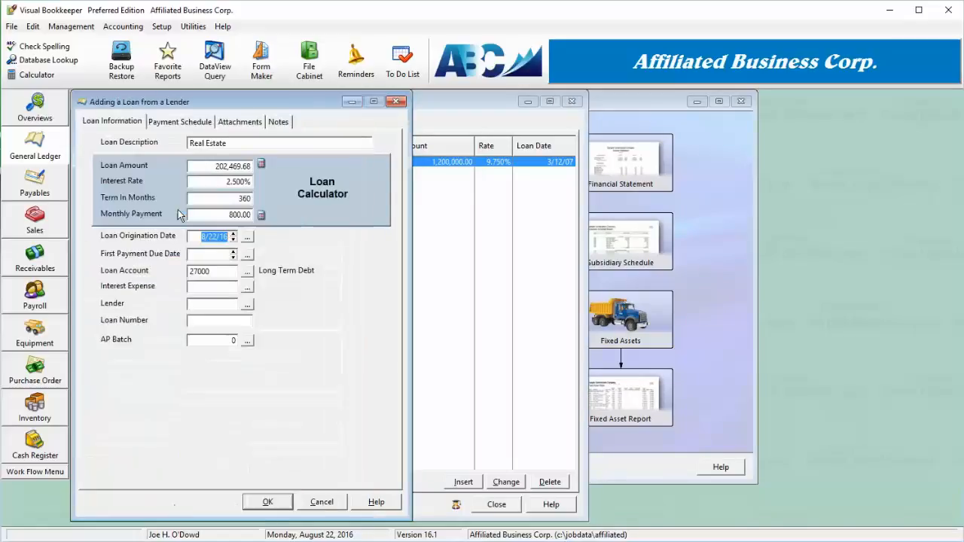
- Pick account 98600 Interest Expense as the interest expense account from the general ledger accounts list
left_click(247, 287)
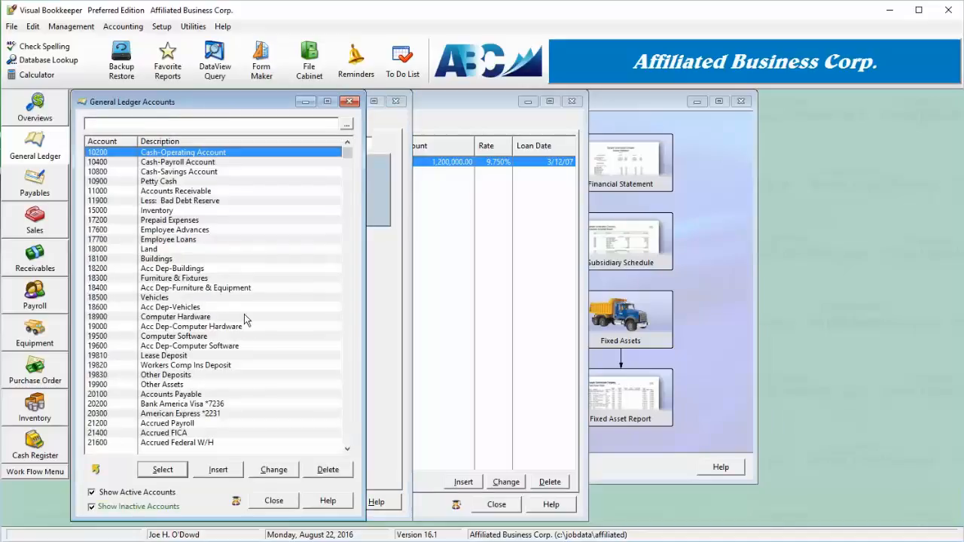
scroll(244, 315, "down", 13)
scroll(244, 315, "down", 20)
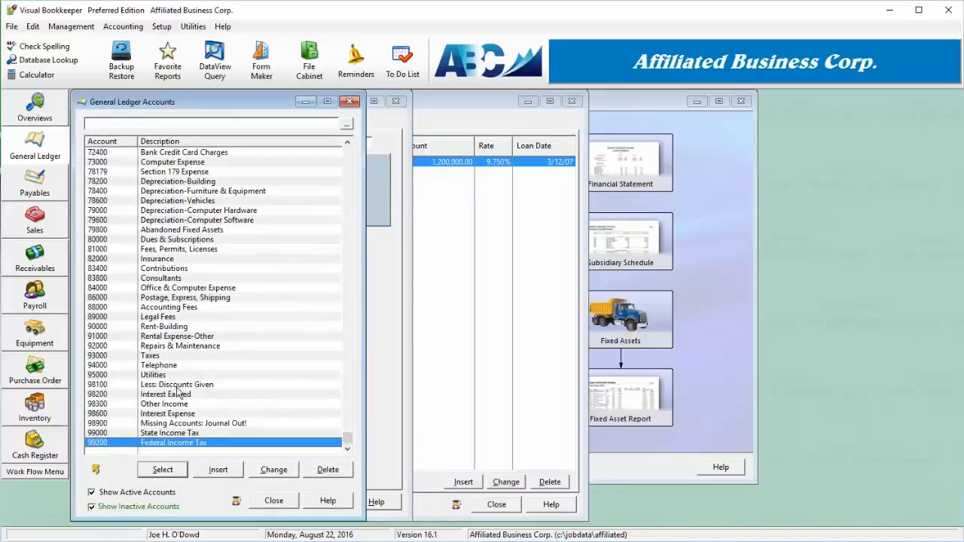
double_click(171, 413)
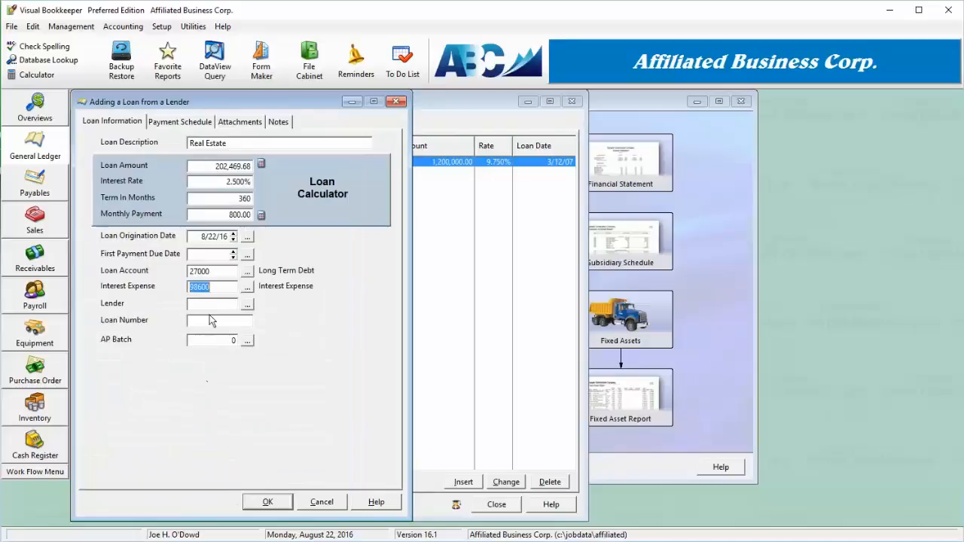
- Set the first payment due date to 8/10/16 using the date picker
left_click(180, 122)
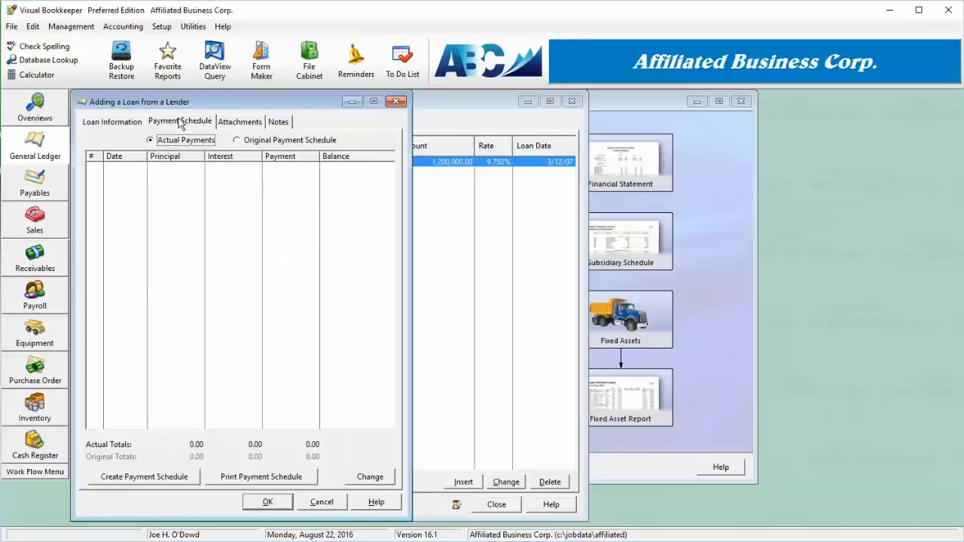
left_click(124, 124)
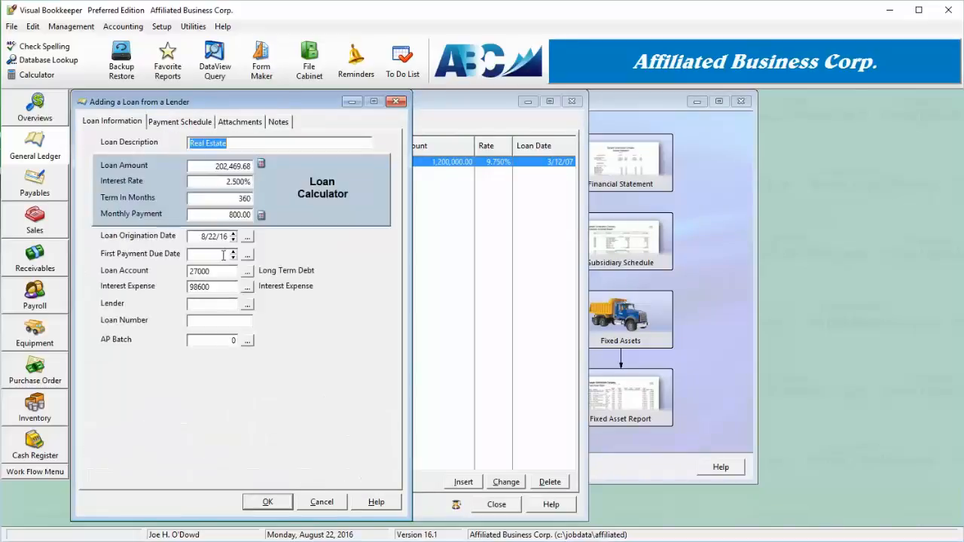
left_click(248, 254)
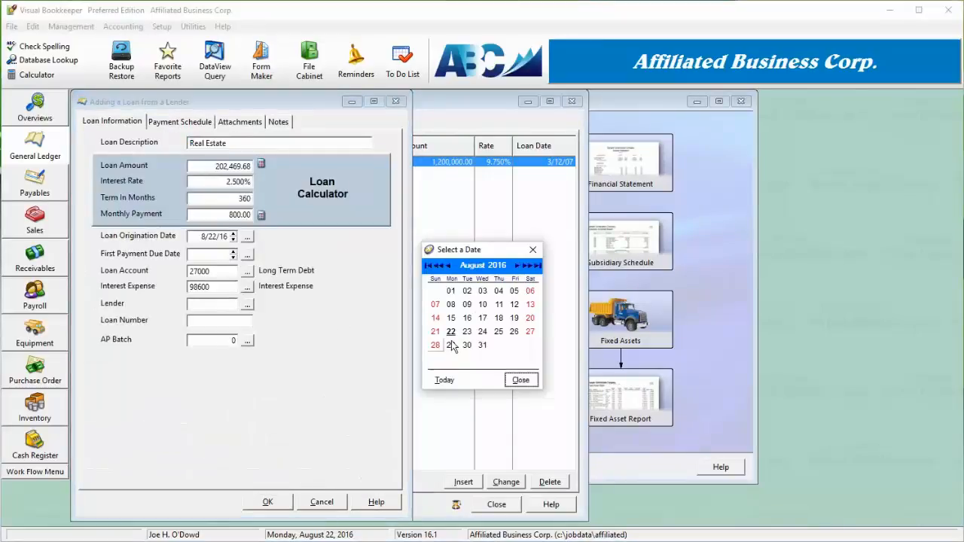
left_click(467, 304)
- Create the payment schedule for the new loan
left_click(163, 122)
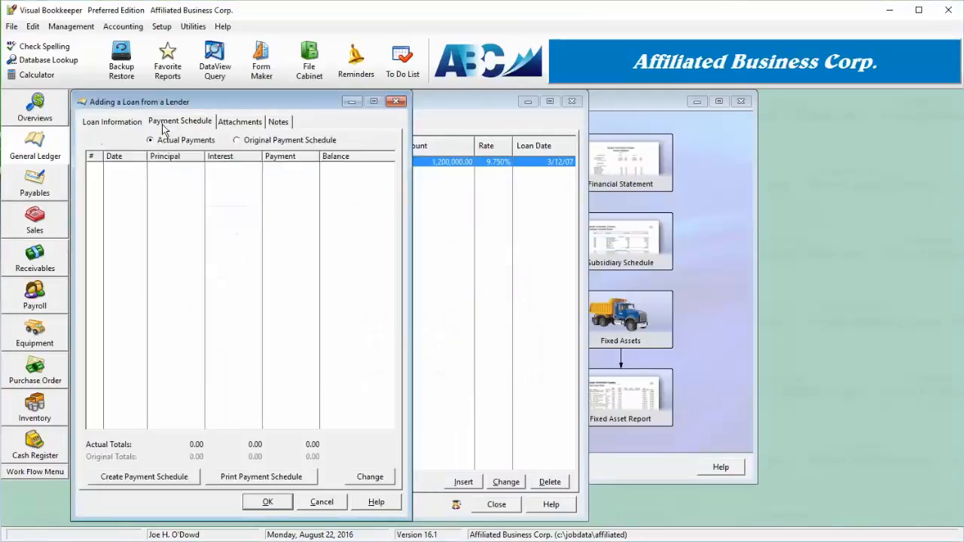
left_click(364, 361)
left_click(143, 480)
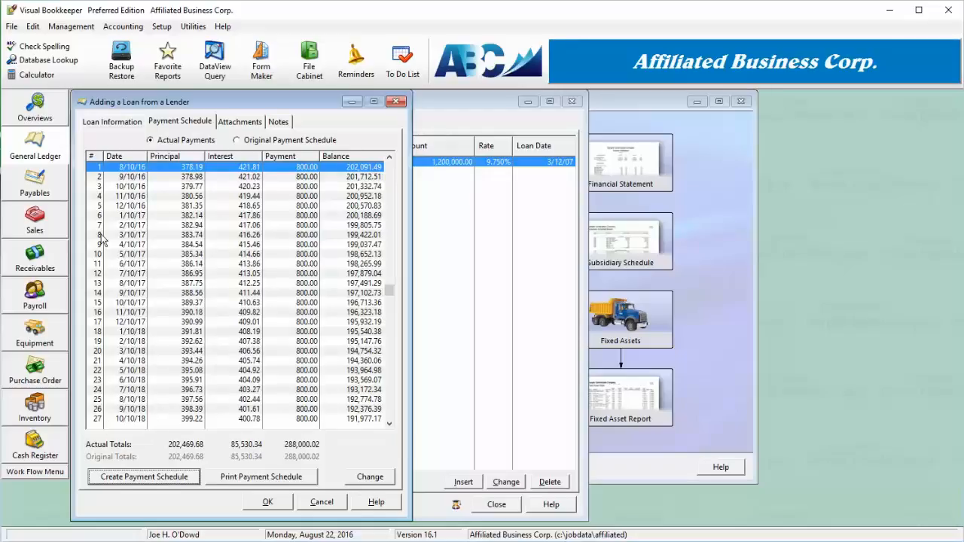
- Scroll through the generated payment schedule down to its final payments and back to the top
key("Down")
key("Down")
key("Down")
key("Down")
key("Down")
key("Down")
key("Down")
key("Down")
key("Down")
key("Down")
key("Down")
key("Down")
key("Down")
key("Down")
key("Down")
key("Down")
key("Down")
key("Down")
key("Down")
key("Down")
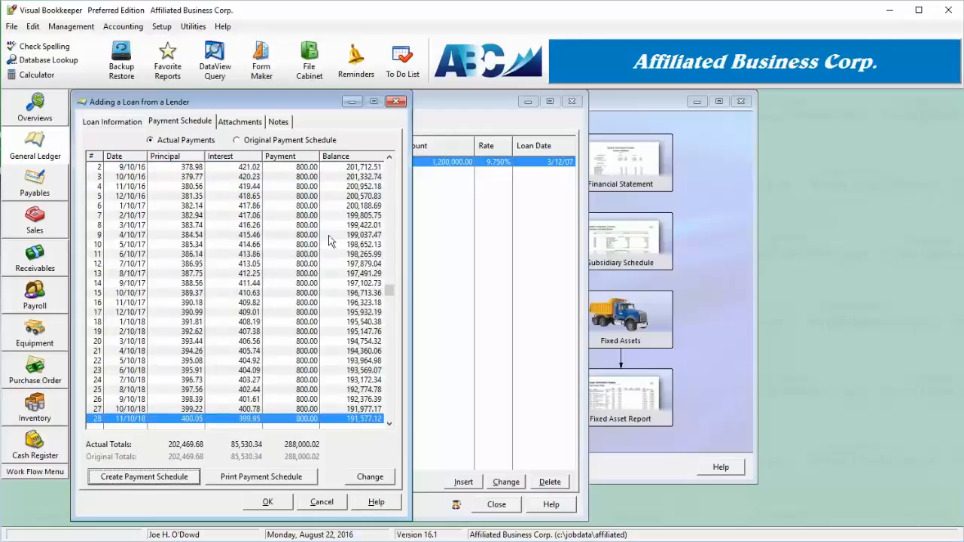
left_click(184, 187)
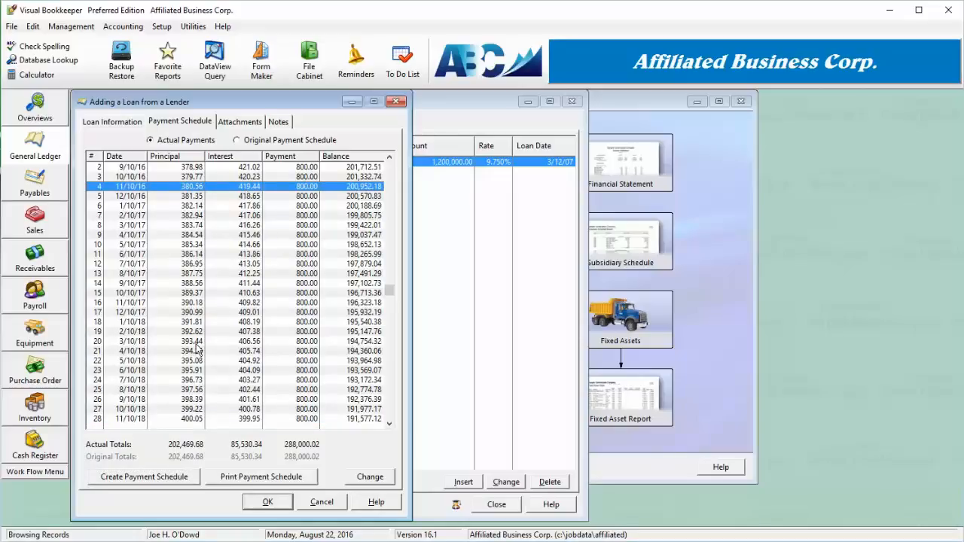
key("Down")
key("Down")
key("Down")
key("Down")
key("Down")
key("Down")
key("Down")
key("Down")
key("Down")
key("Down")
key("Down")
key("Down")
key("Down")
key("Down")
key("Down")
key("Down")
key("Down")
key("Down")
key("Down")
key("Down")
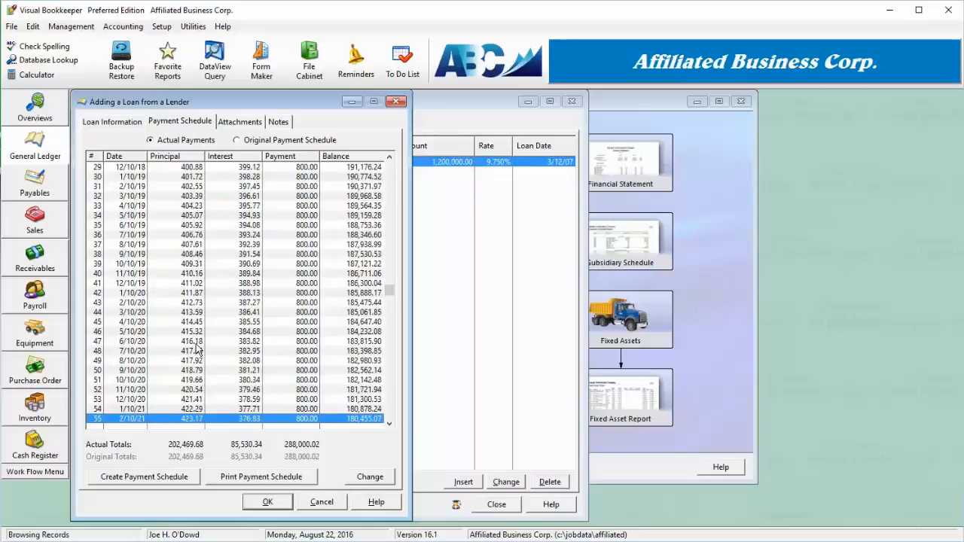
key("Down")
key("Down")
key("Down")
key("Down")
key("Down")
key("Down")
key("Down")
key("Down")
key("Down")
key("Down")
key("Down")
key("Down")
key("Down")
key("Down")
key("Down")
key("Down")
key("Down")
key("Down")
key("Down")
key("Down")
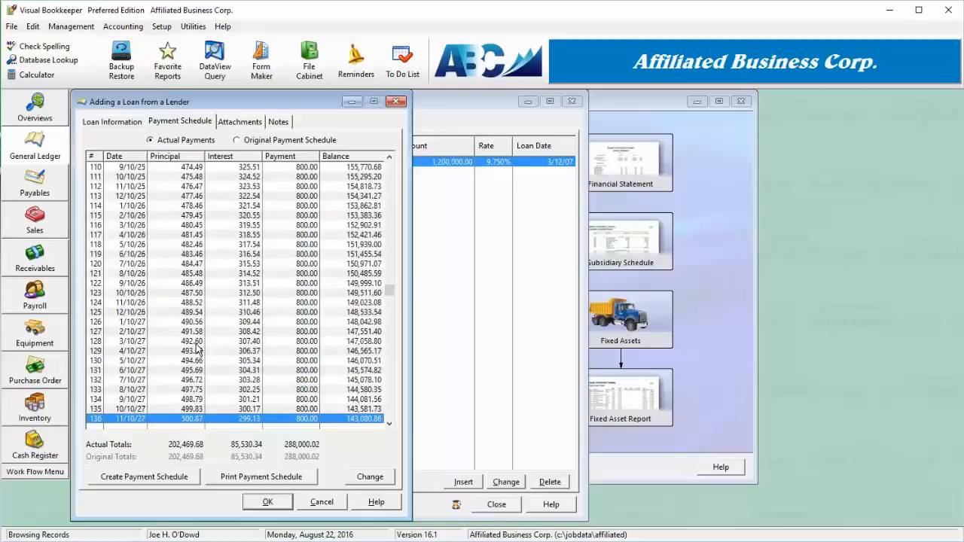
key("Down")
key("Down")
key("Down")
key("Down")
key("Down")
key("Down")
key("Down")
key("Down")
key("Down")
key("Down")
key("Down")
key("Down")
key("Down")
key("Down")
key("Down")
key("Down")
key("Down")
key("Down")
key("Down")
key("Down")
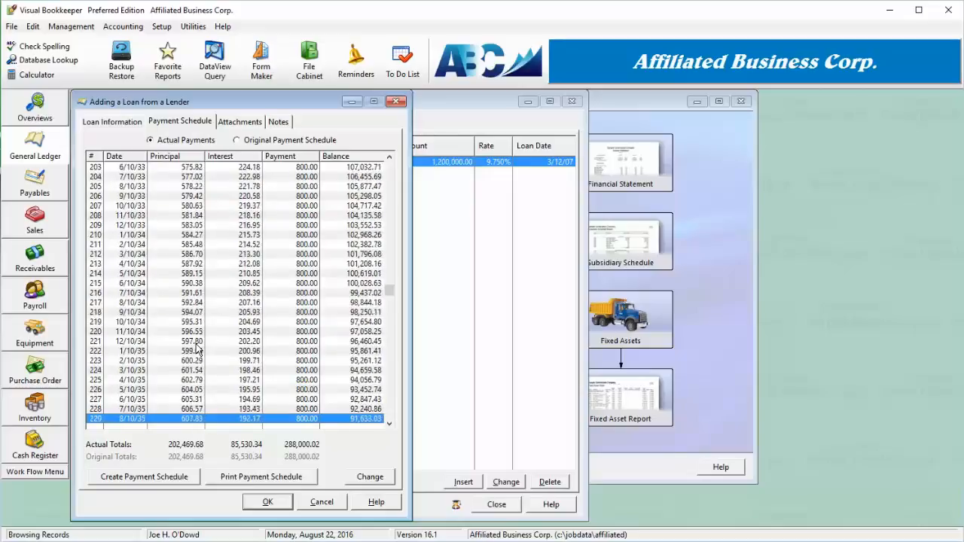
key("Down")
key("Down")
key("Down")
key("Down")
key("Down")
key("Down")
key("Down")
key("Down")
key("Down")
key("Down")
key("Down")
key("Down")
key("Down")
key("Down")
key("Down")
key("Down")
key("Down")
key("Down")
key("Down")
key("Down")
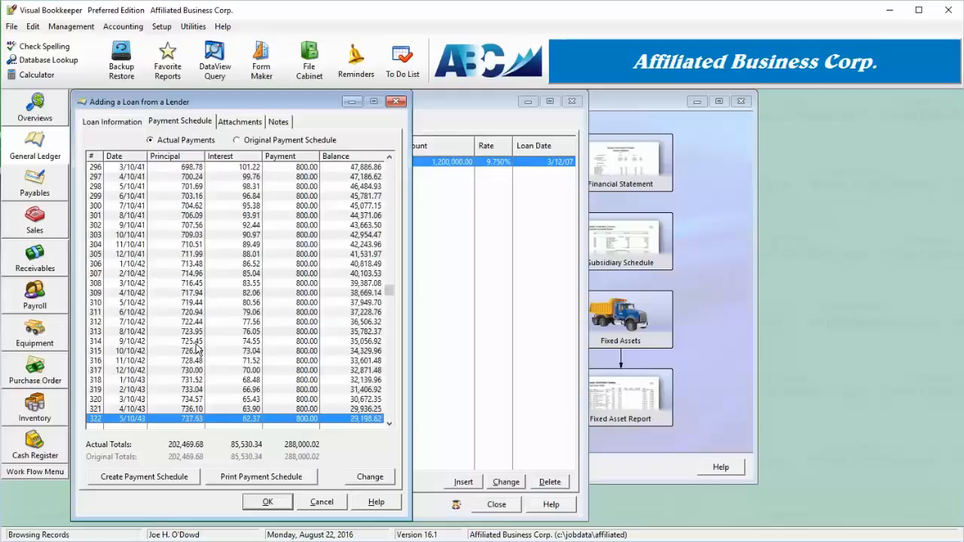
key("Down")
key("Down")
key("Down")
key("Down")
key("Down")
key("Down")
key("Down")
key("Down")
key("Down")
key("Down")
key("Down")
key("Down")
key("Down")
key("Down")
key("Down")
key("Down")
key("Down")
key("Down")
key("Down")
key("Down")
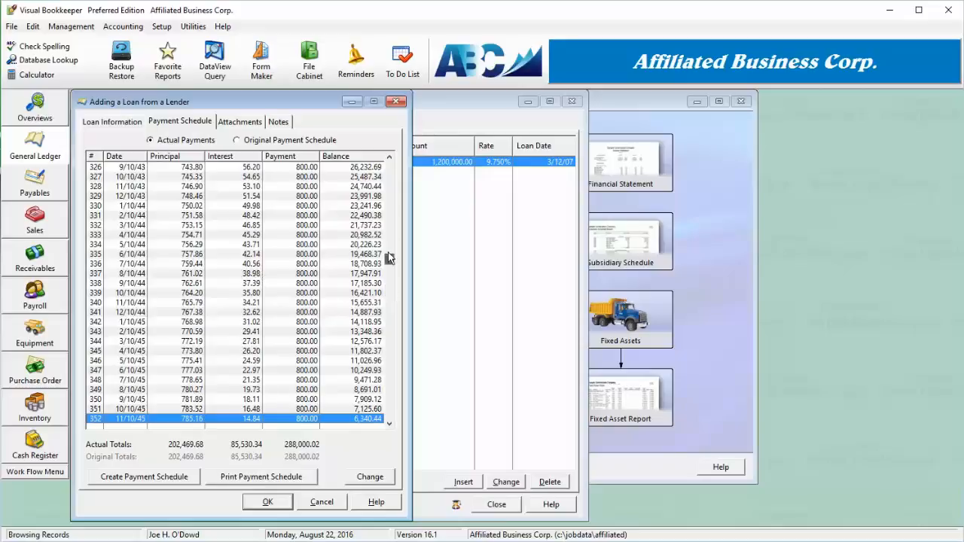
left_click_drag(389, 258, 390, 167)
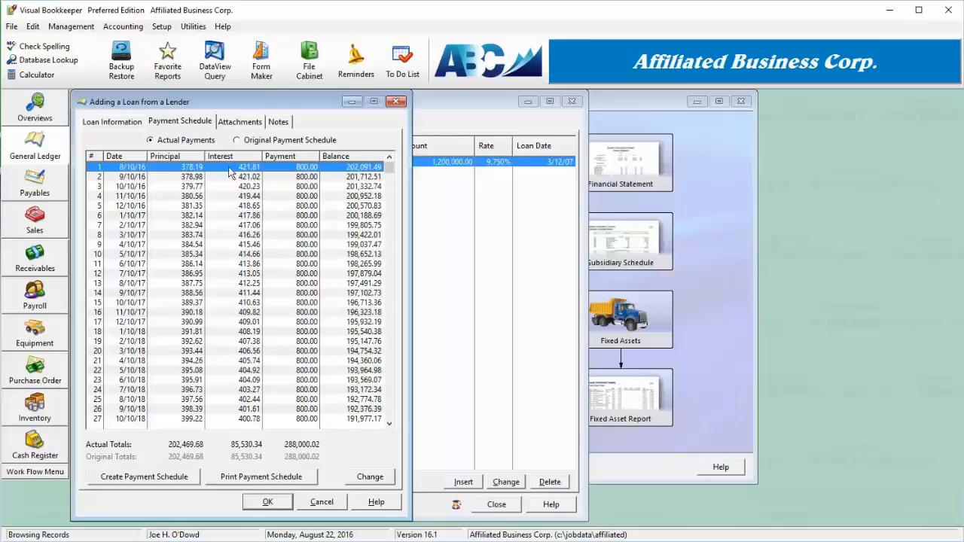
- Add 200 of additional principal to the highlighted first payment
left_click(373, 479)
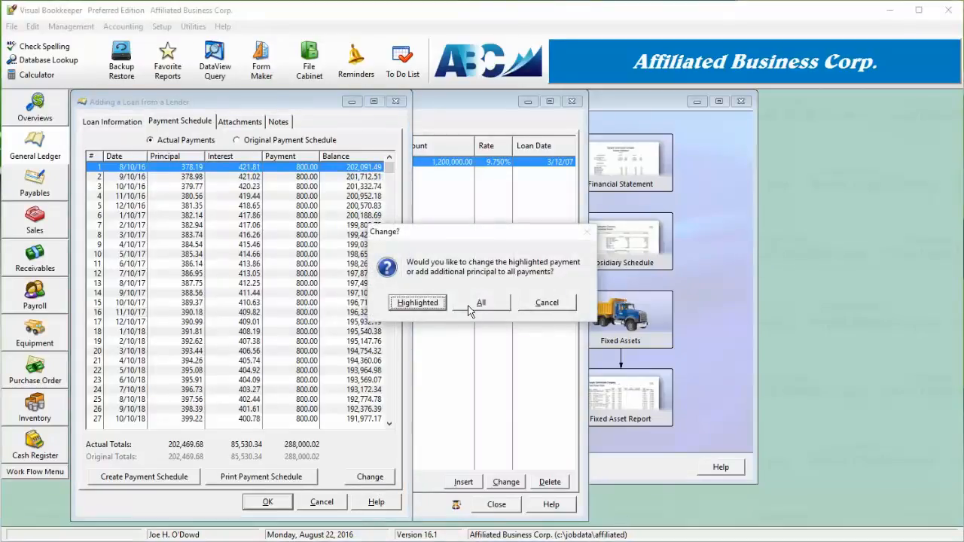
left_click(437, 304)
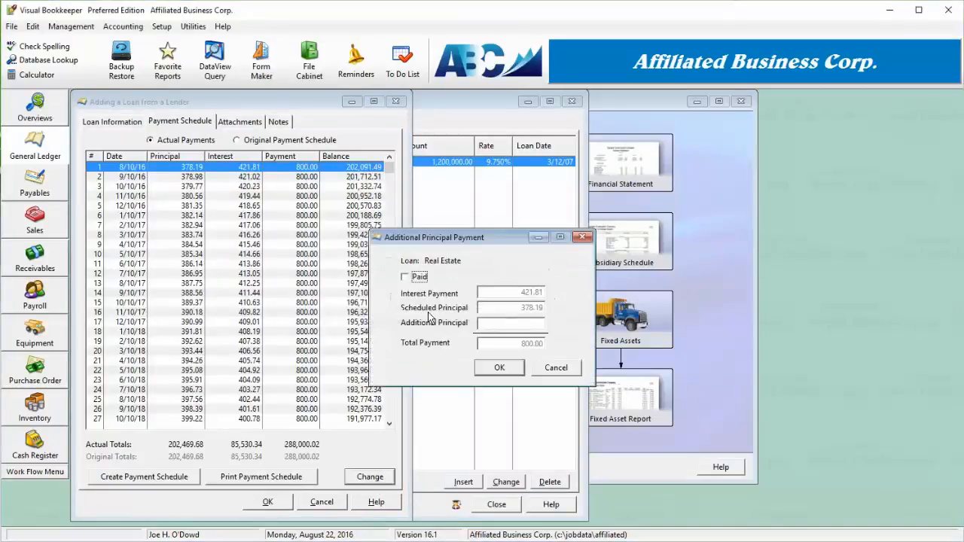
left_click(531, 325)
type("200")
left_click(499, 368)
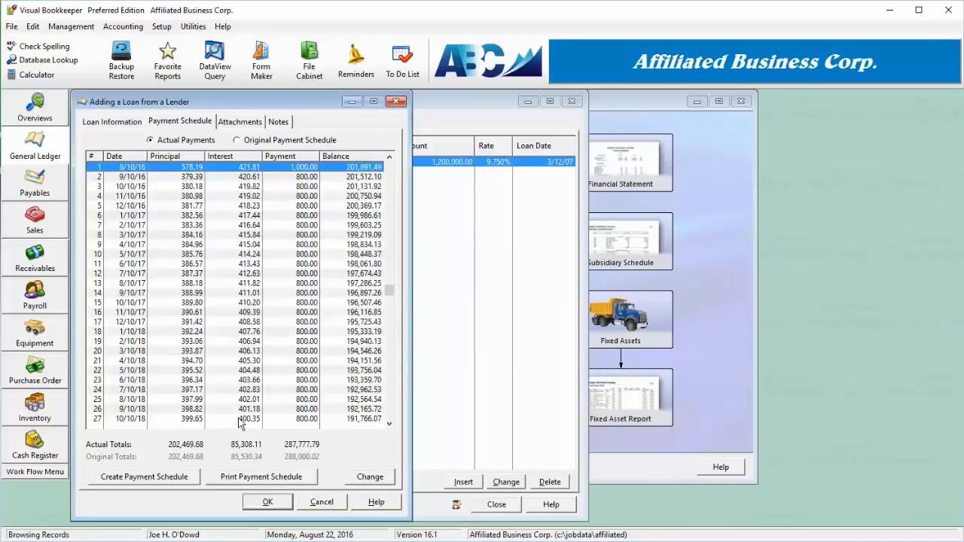
- Review the recalculated payment schedule to its last payment, then return to the loan information
left_click_drag(390, 293, 395, 423)
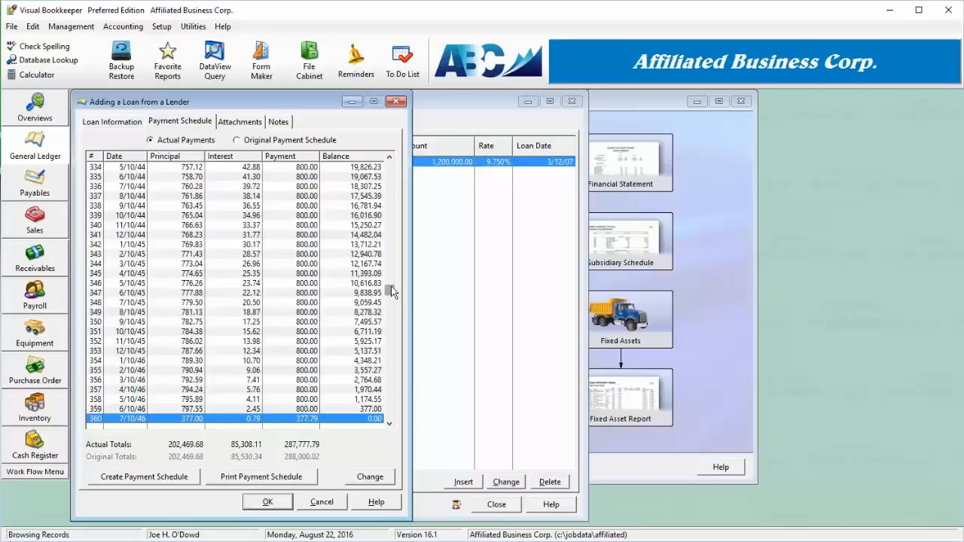
left_click_drag(392, 293, 396, 158)
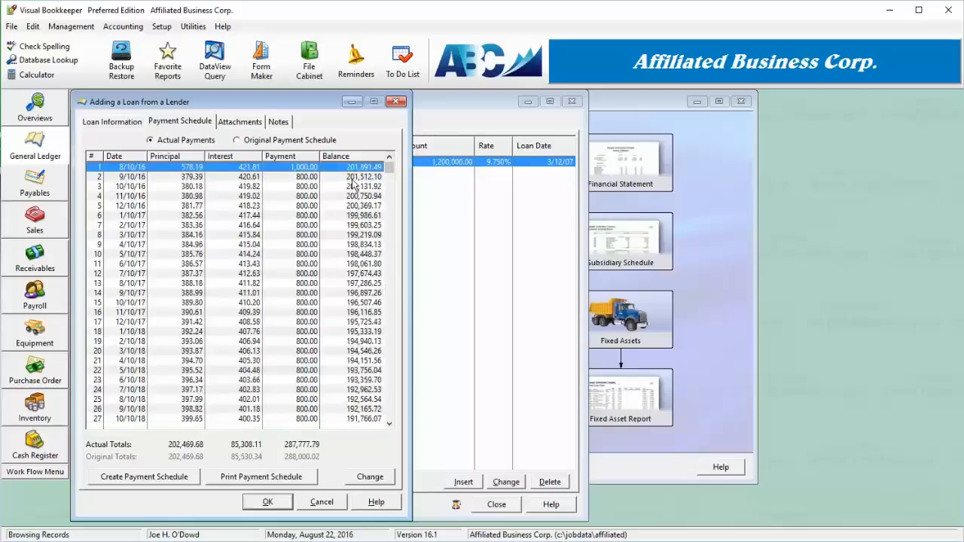
double_click(243, 173)
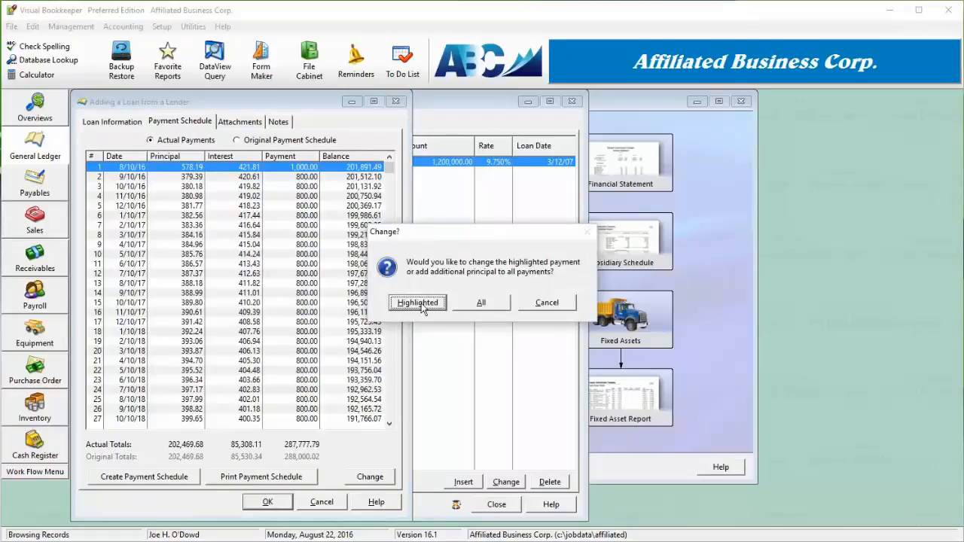
left_click(549, 306)
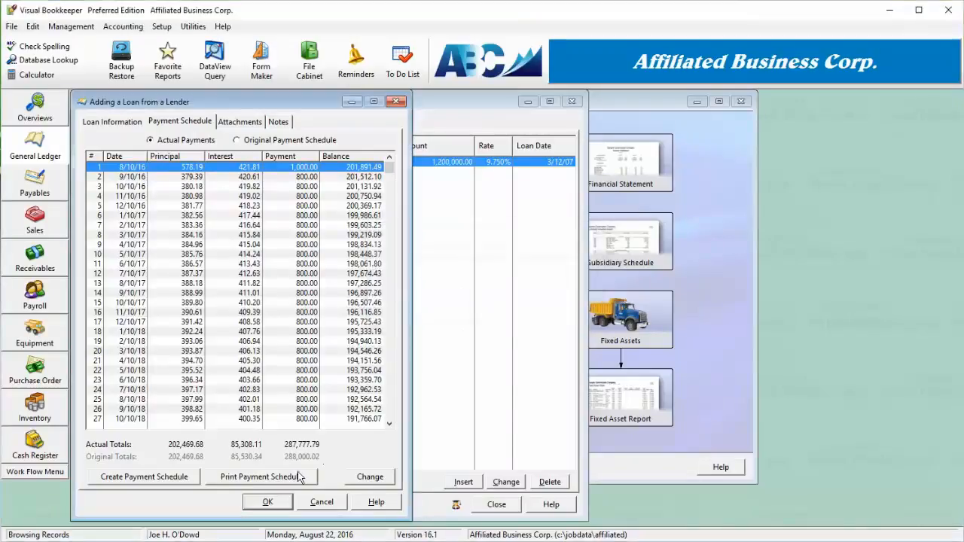
left_click(125, 123)
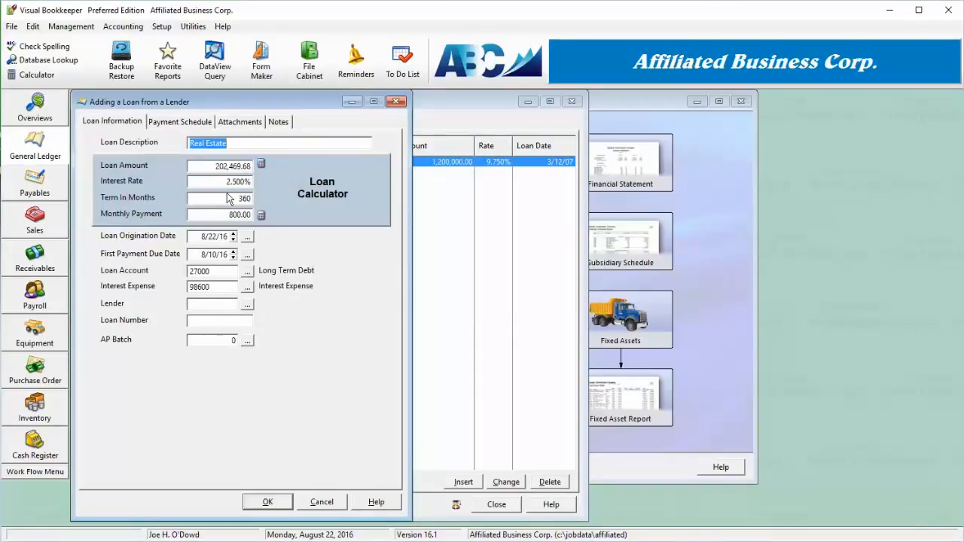
- Set the loan amount to 300,000 and the interest rate to 6%
key("Tab")
type("3")
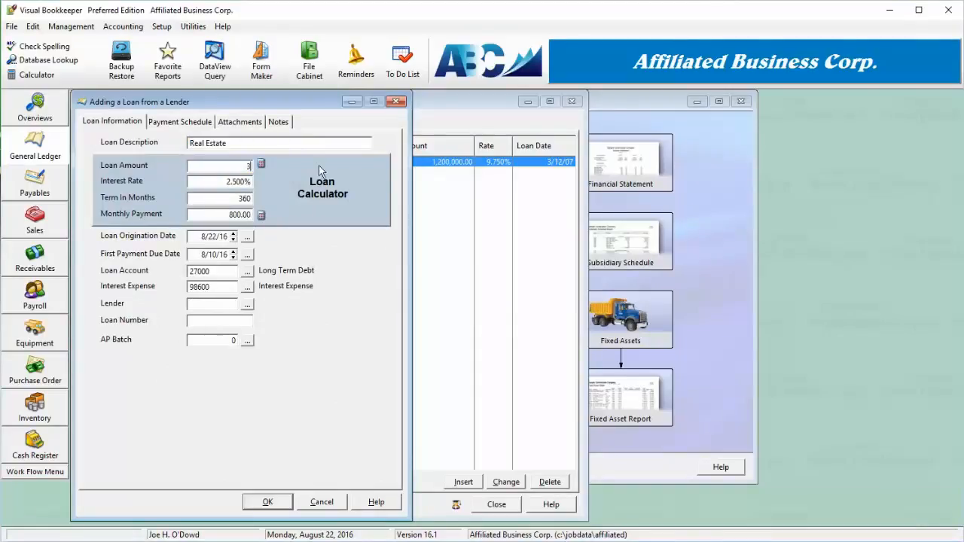
type("0000")
key("Tab")
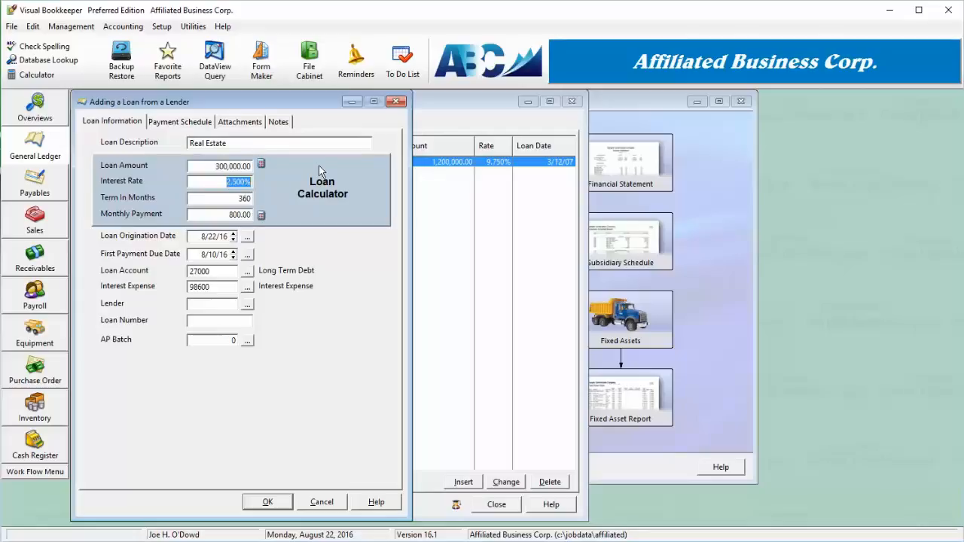
type("6")
key("Tab")
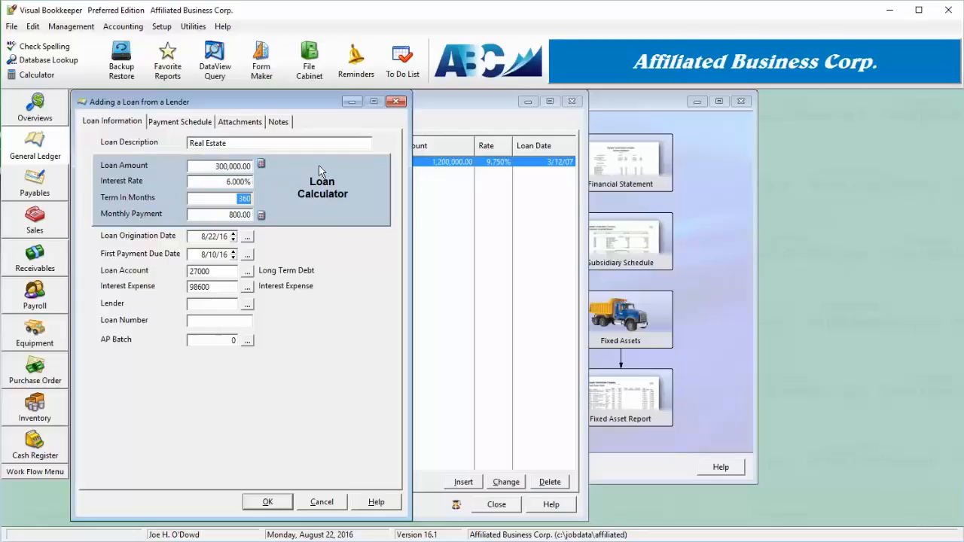
- Calculate the monthly payment from the loan amount, rate and 360-month term
left_click(260, 216)
left_click_drag(216, 216, 260, 212)
left_click(250, 215)
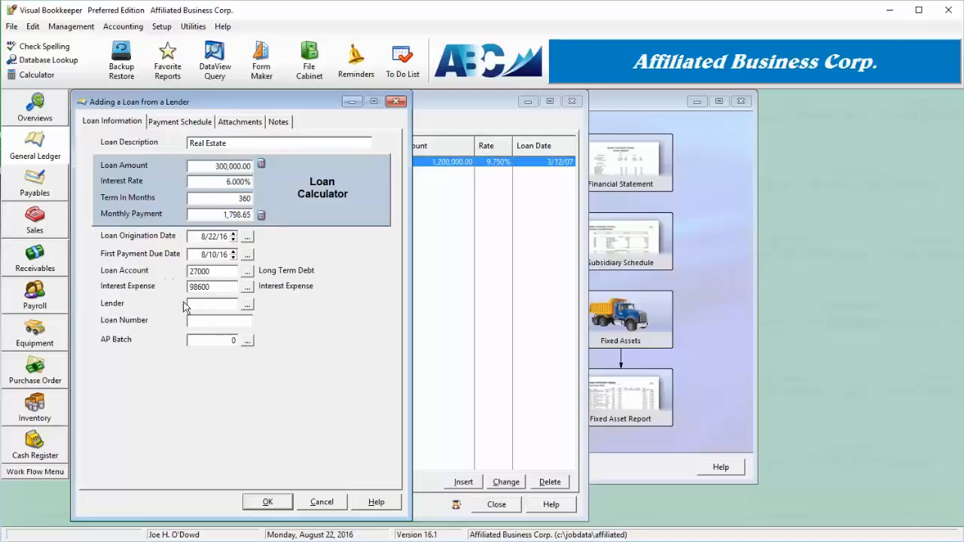
- Choose Staples as the loan's lender
left_click(250, 311)
double_click(163, 357)
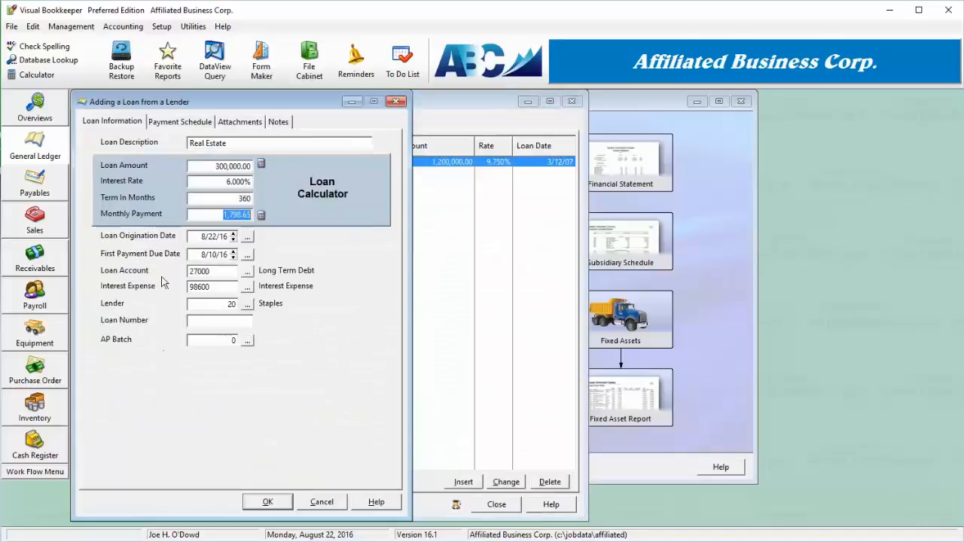
- Regenerate the payment schedule, replacing the currently displayed one
left_click(173, 122)
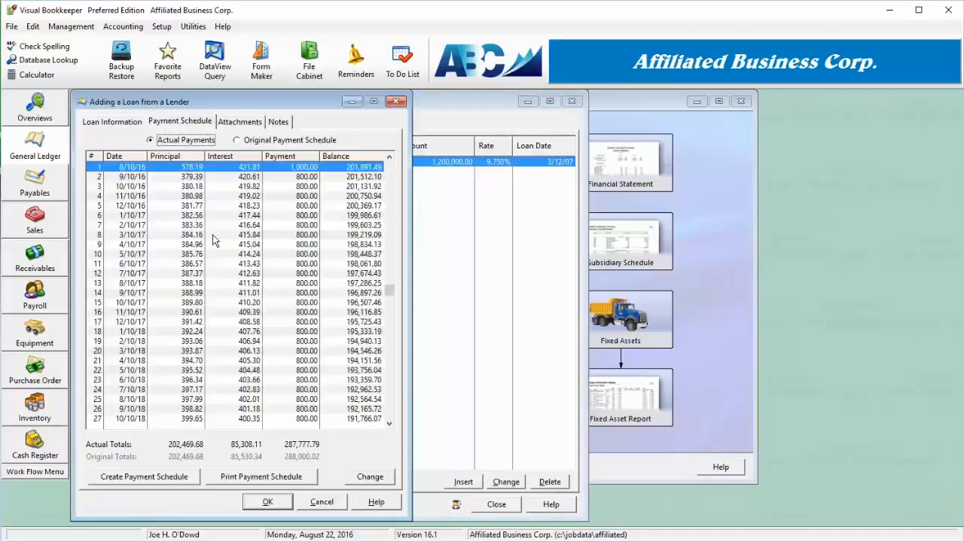
left_click(161, 477)
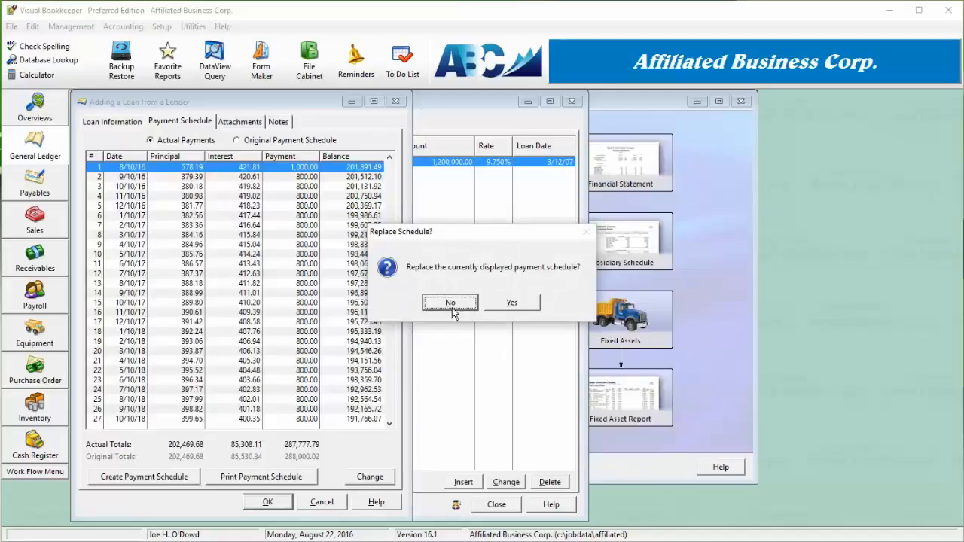
left_click(513, 302)
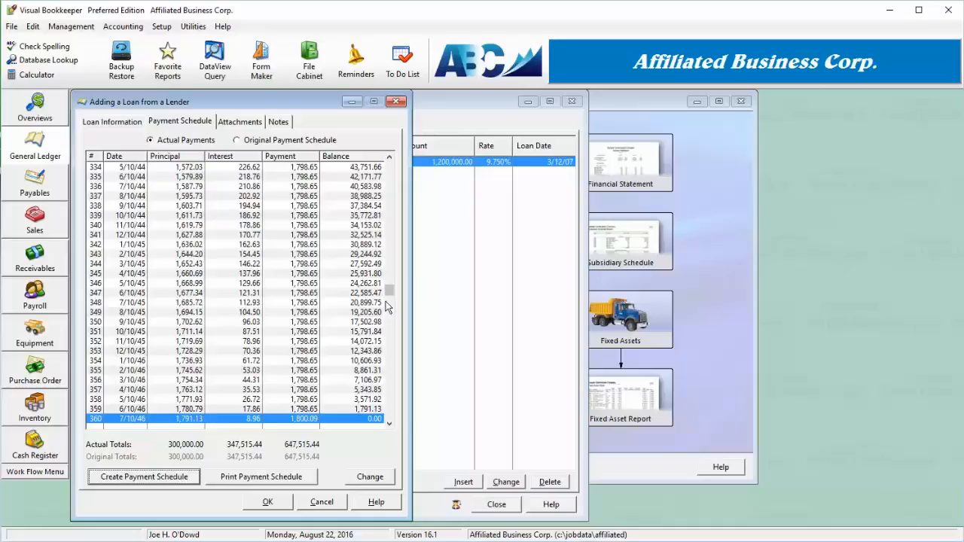
- Add 100 of additional principal to all payments in the schedule
left_click_drag(393, 289, 388, 151)
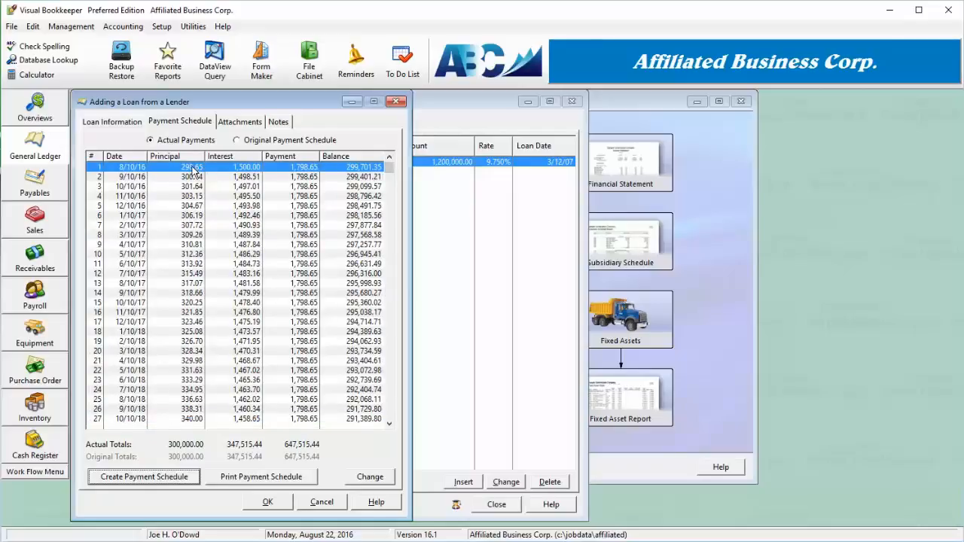
left_click(365, 479)
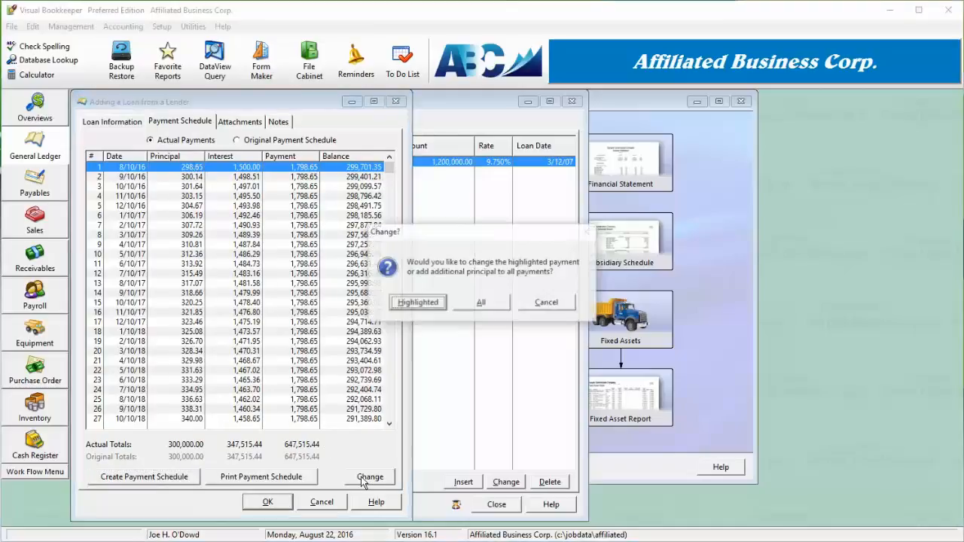
left_click(480, 303)
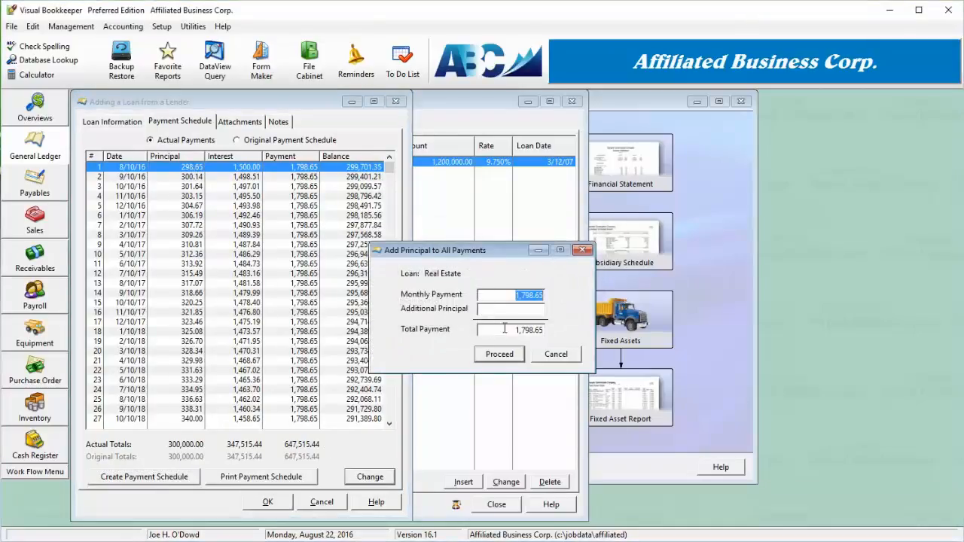
left_click(521, 312)
type("1")
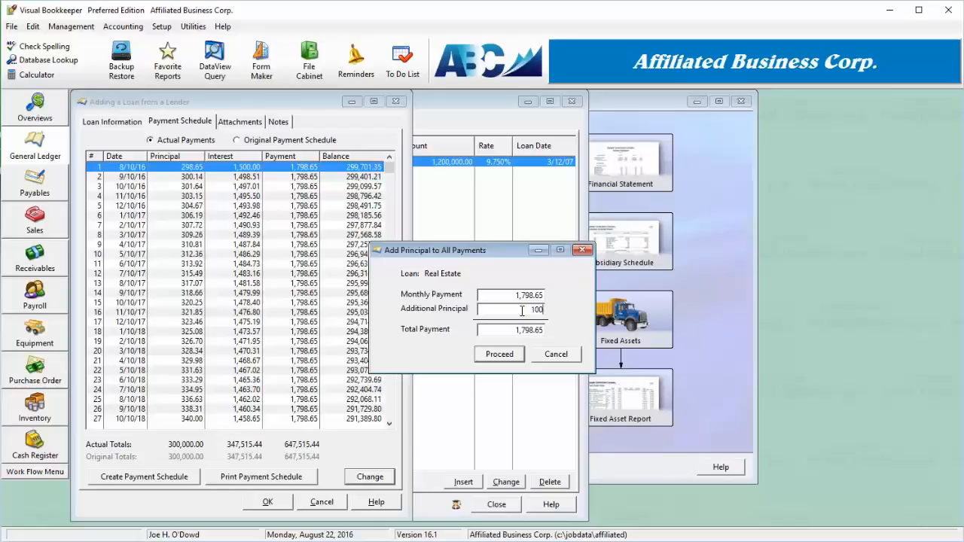
type("00")
left_click(503, 357)
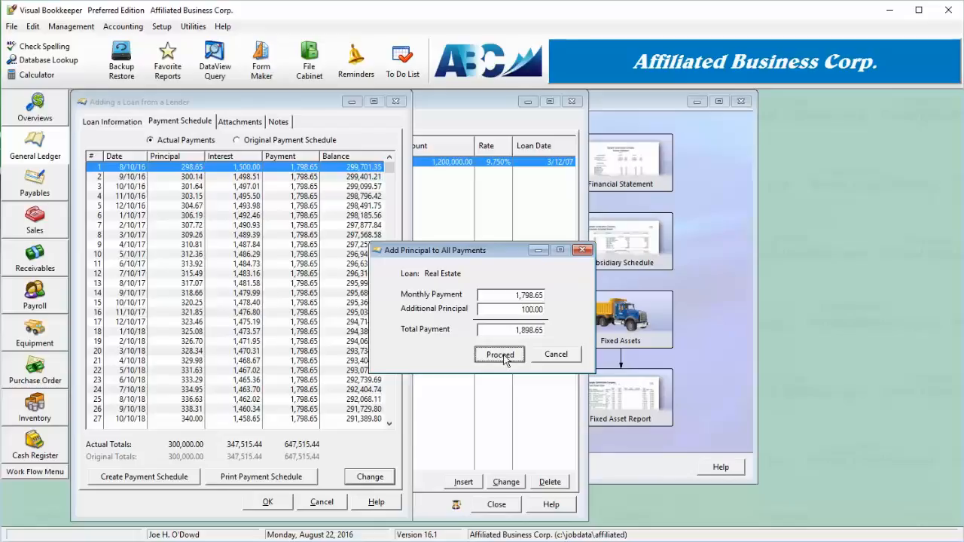
left_click(503, 355)
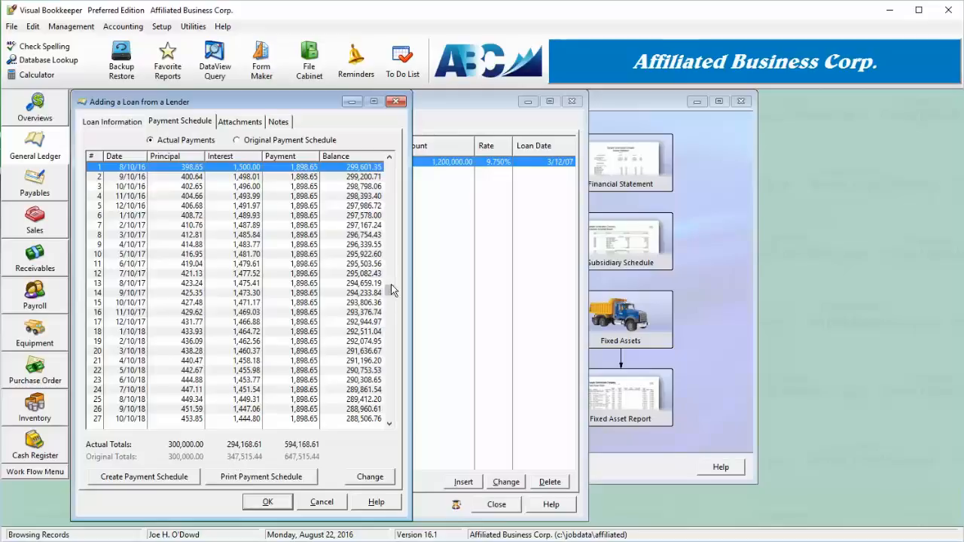
- Review the recalculated schedule to locate the last nonzero payment
left_click_drag(389, 349, 382, 431)
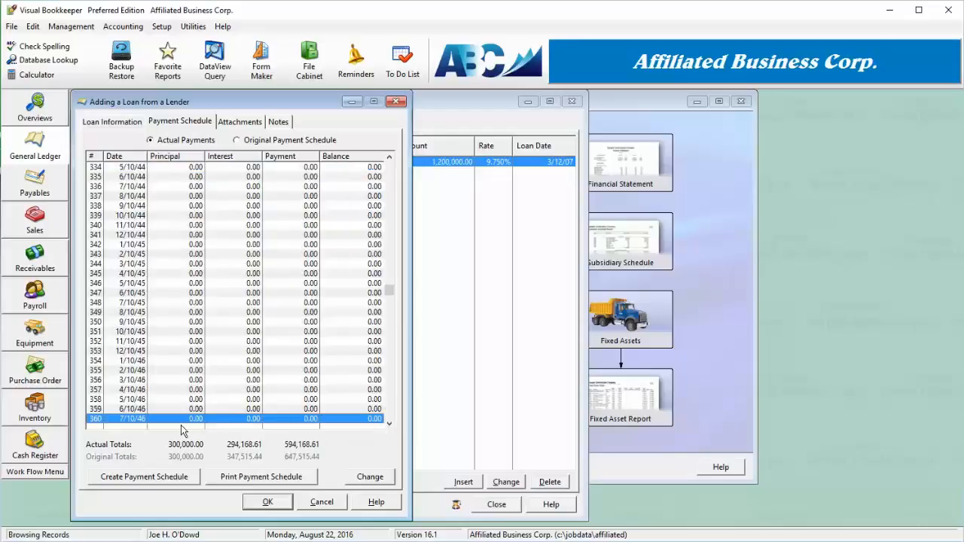
scroll(235, 356, "up", 4)
scroll(235, 362, "up", 16)
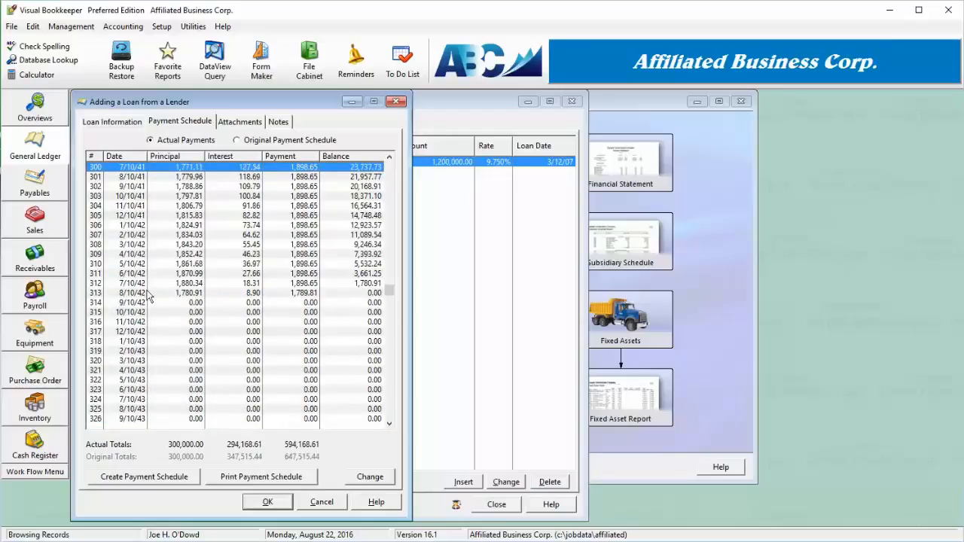
left_click(101, 293)
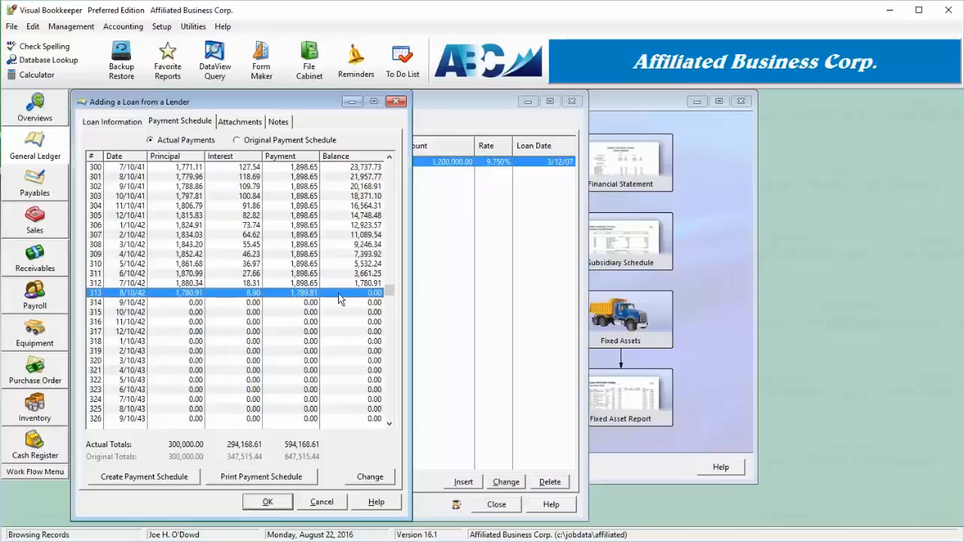
scroll(194, 320, "down", 16)
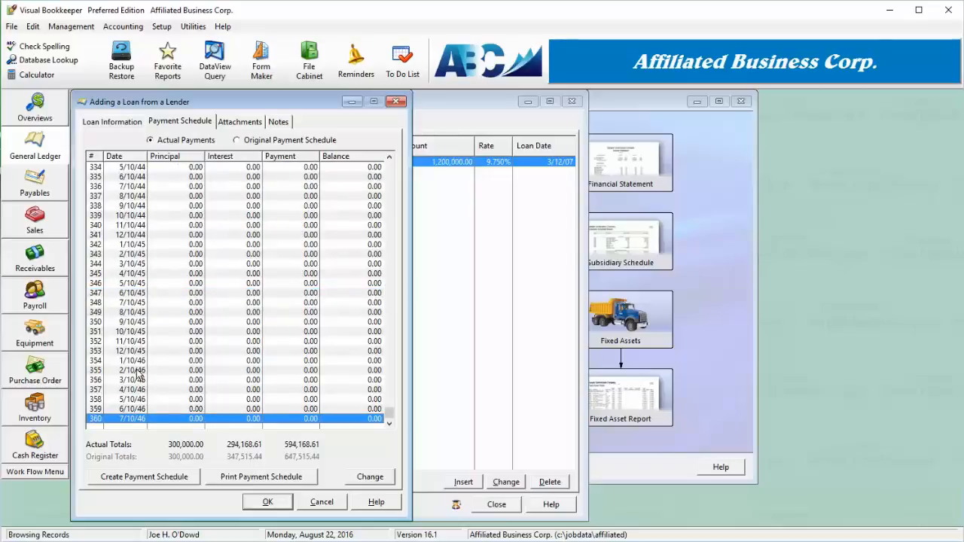
scroll(140, 375, "up", 16)
scroll(138, 374, "up", 3)
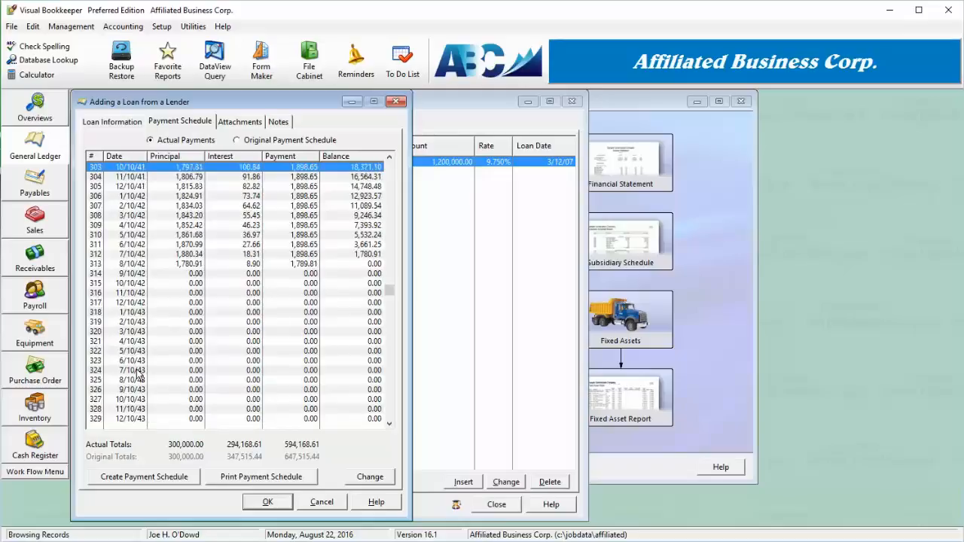
left_click(188, 264)
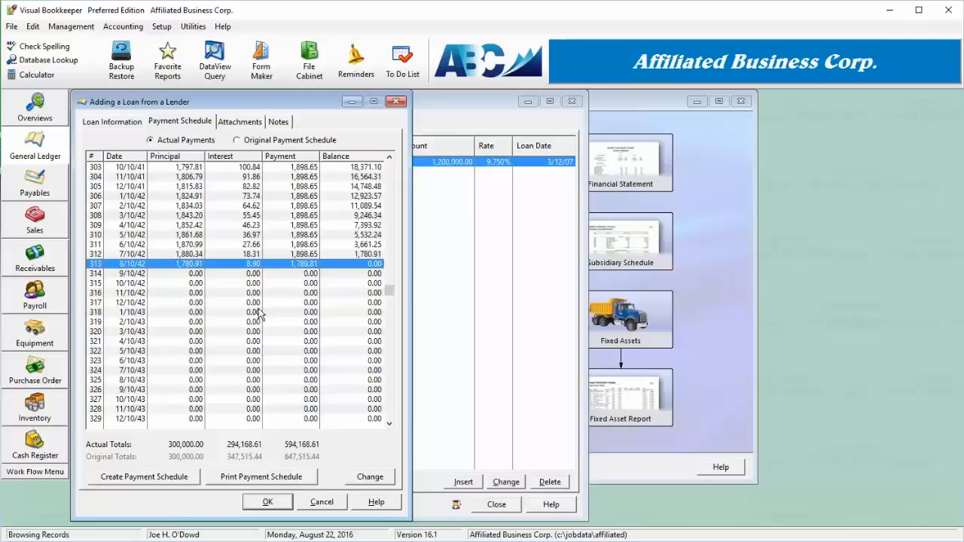
- Return to the loan information, enter the loan number, and save the new loan
left_click(114, 122)
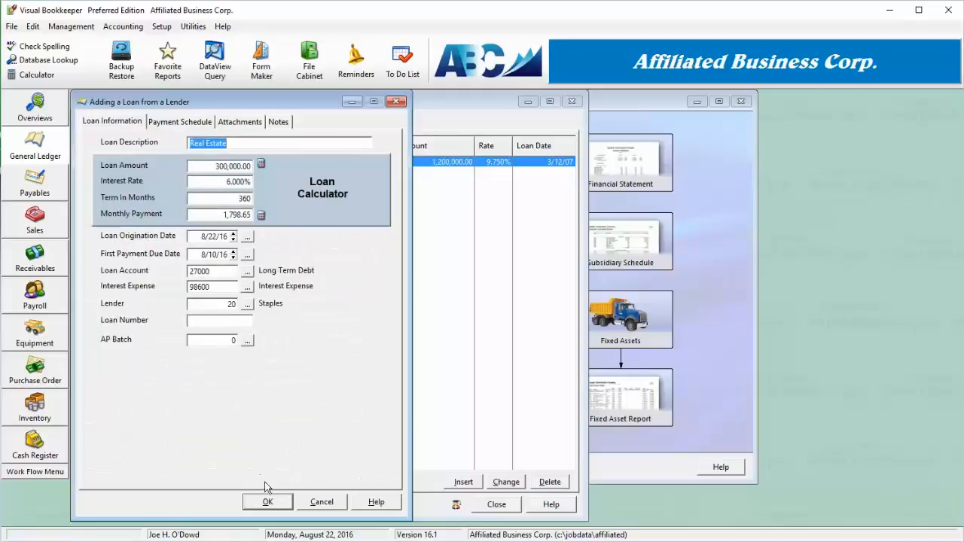
left_click(234, 322)
type("235r23423")
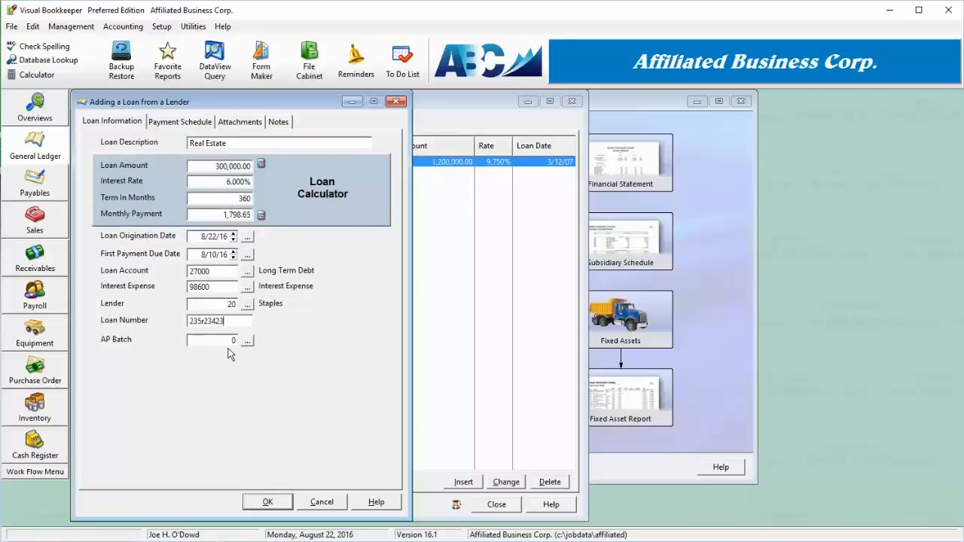
key("Tab")
left_click(267, 501)
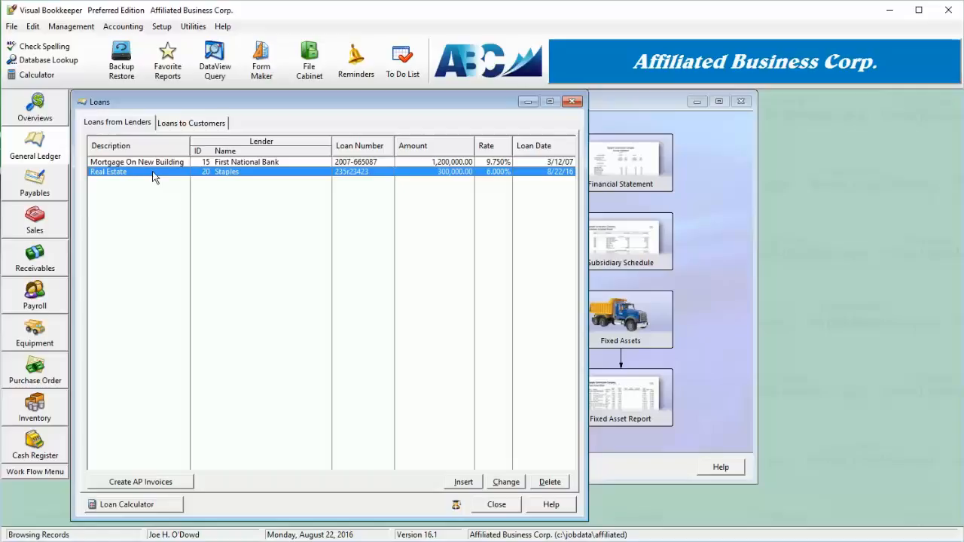
- Open the loan payment invoice creation and browse transaction months to compare the amounts to be posted
left_click(126, 484)
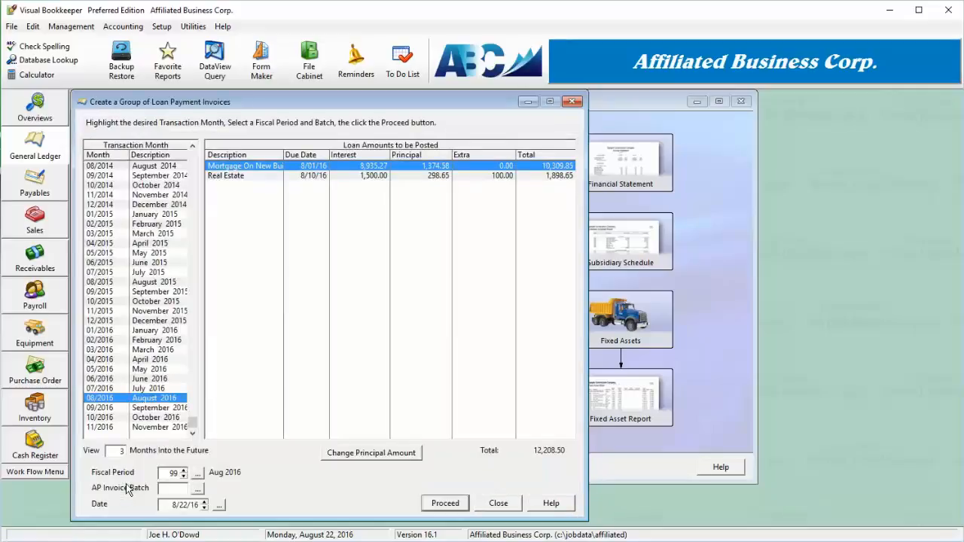
left_click(266, 175)
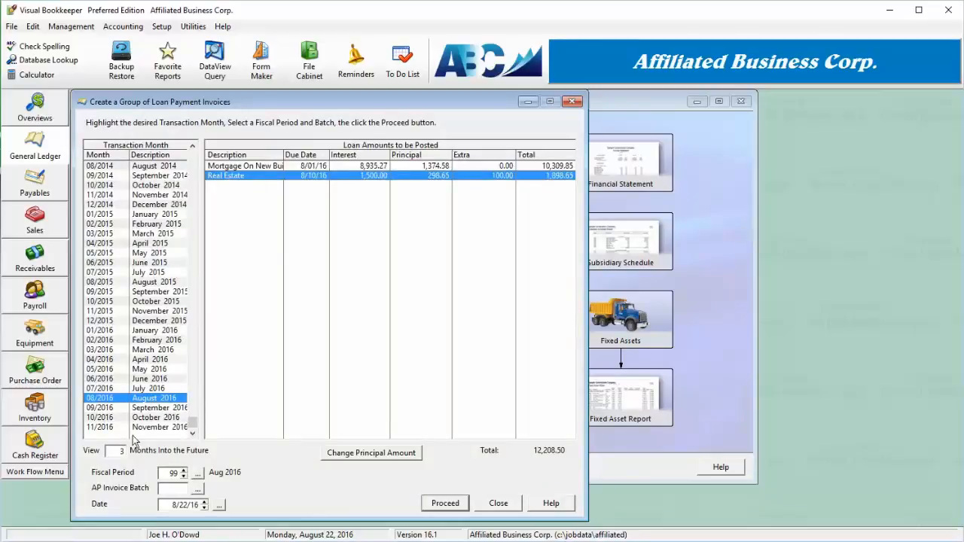
left_click(148, 389)
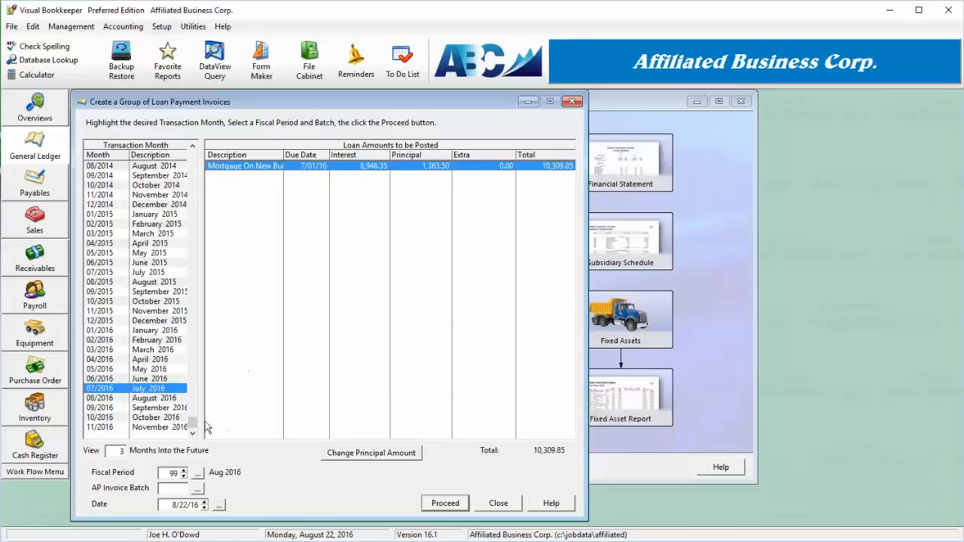
left_click(164, 418)
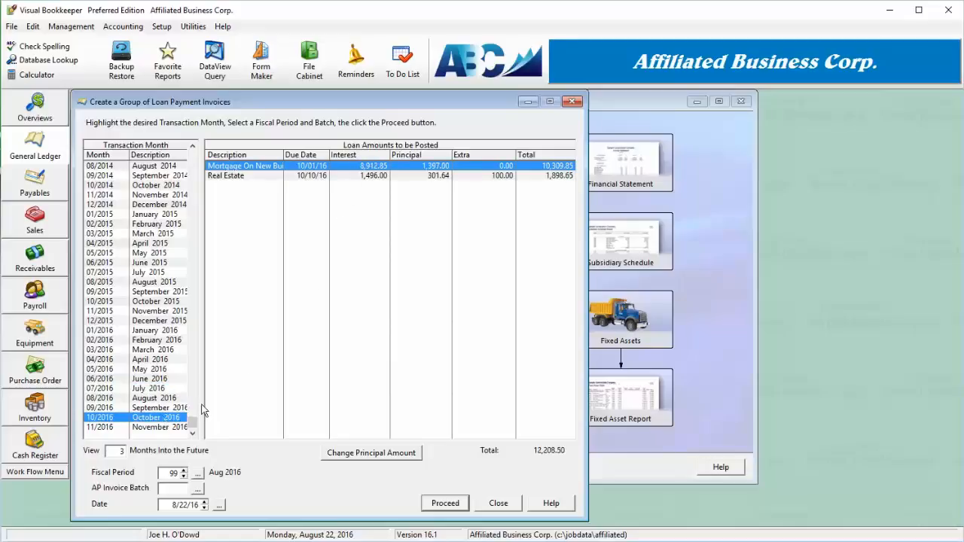
left_click(169, 428)
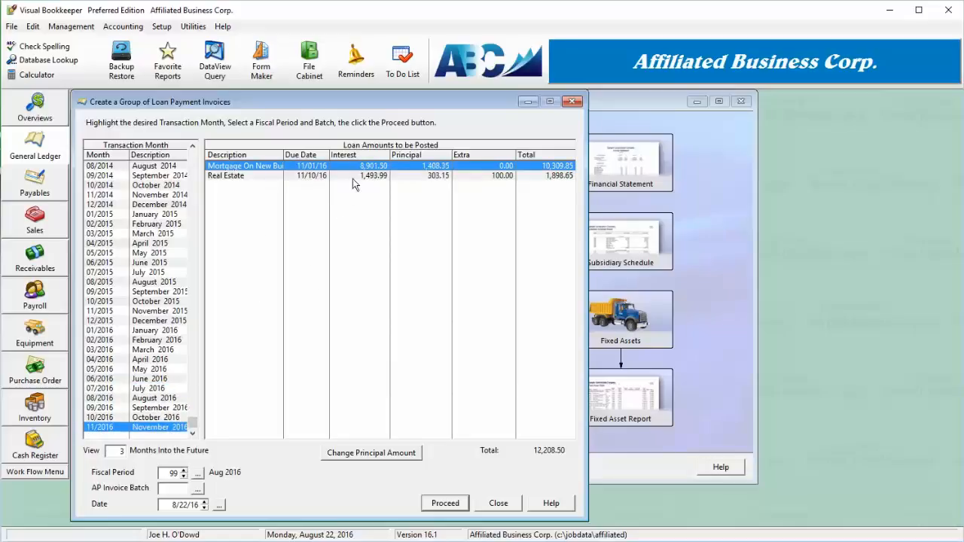
left_click(159, 408)
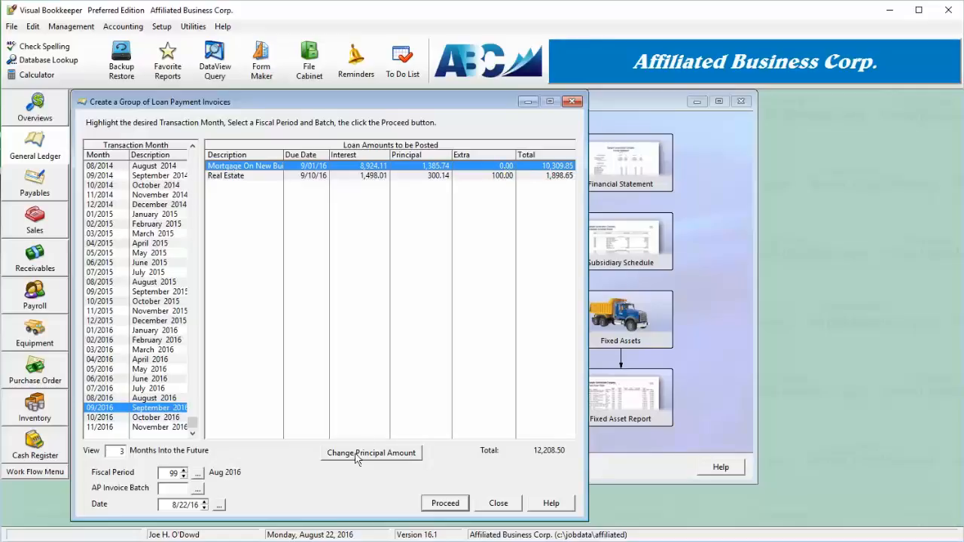
- Create loan payment invoices for October 2016 in AP invoice batch 7 for all listed loans
key("Down")
left_click(178, 488)
type("7")
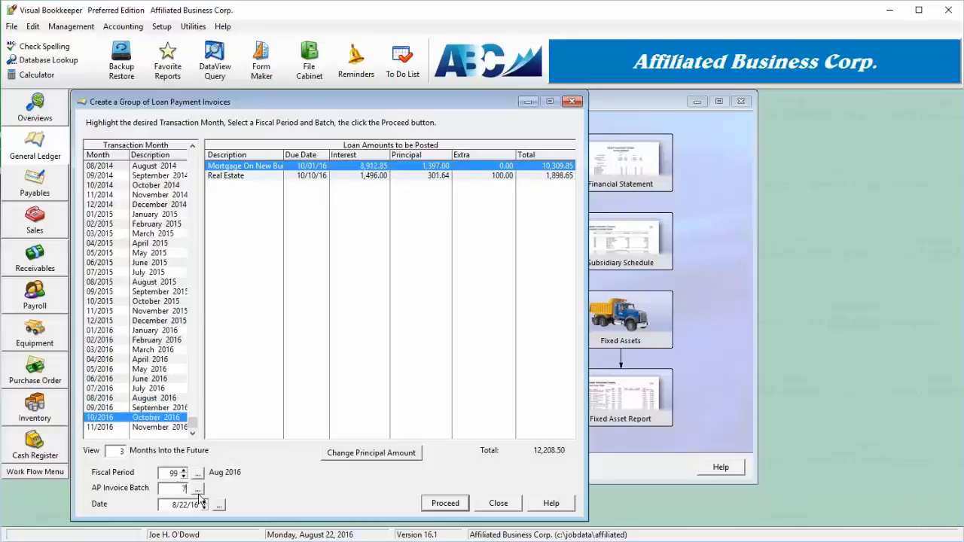
left_click(448, 508)
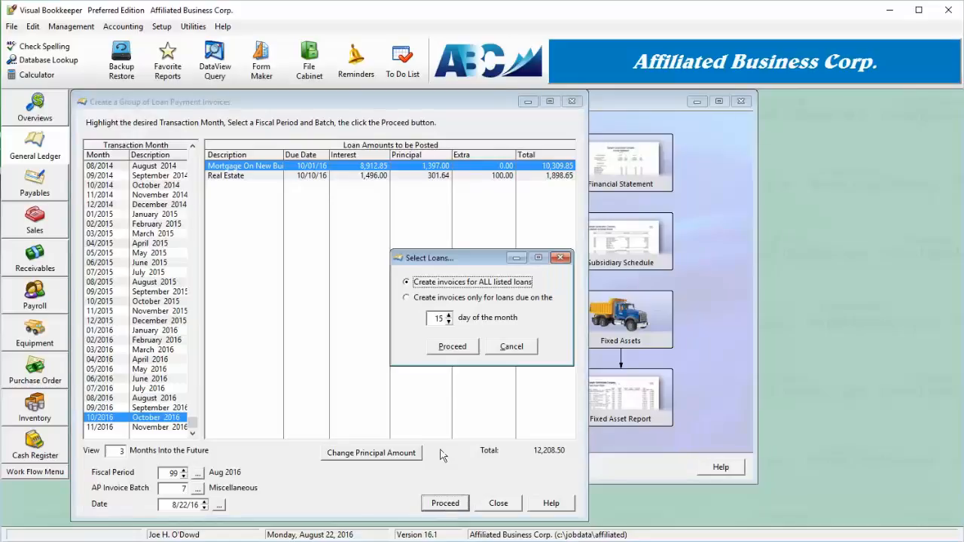
left_click(454, 347)
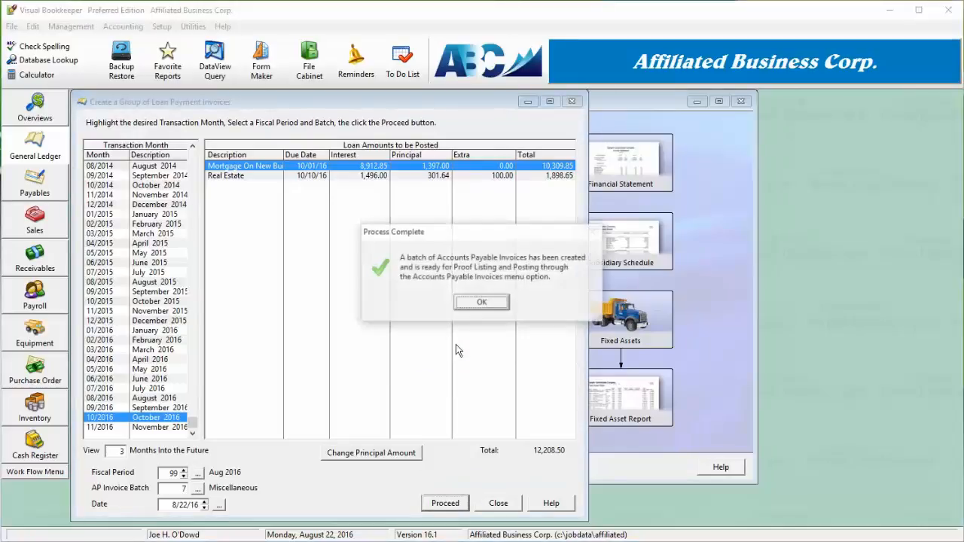
left_click(475, 303)
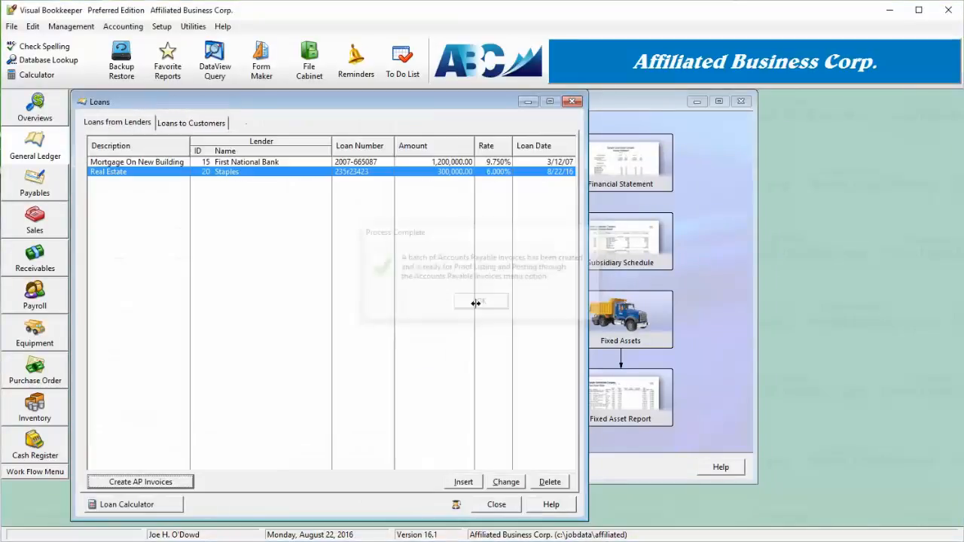
- Close the loans list and open the accounts payable invoices to view the new batch
left_click(497, 505)
left_click(31, 197)
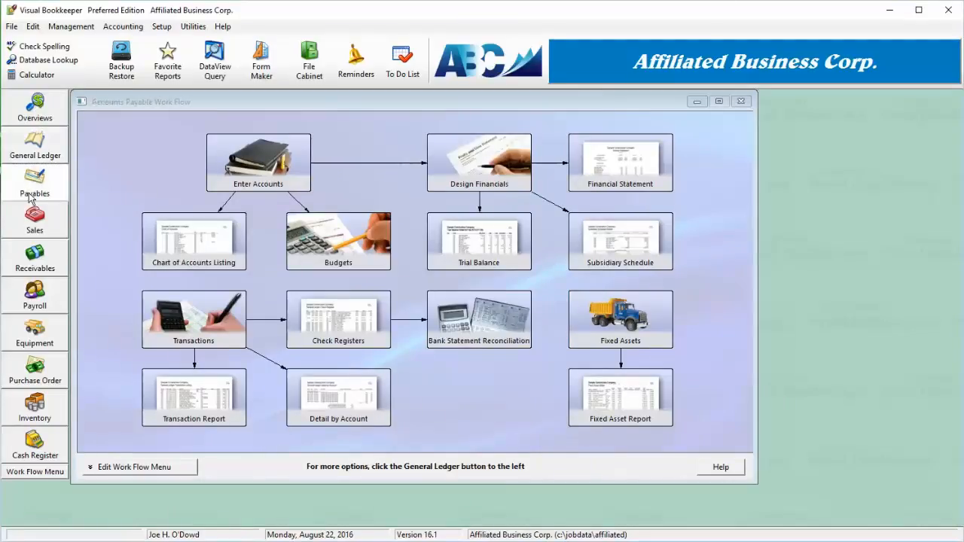
left_click(243, 319)
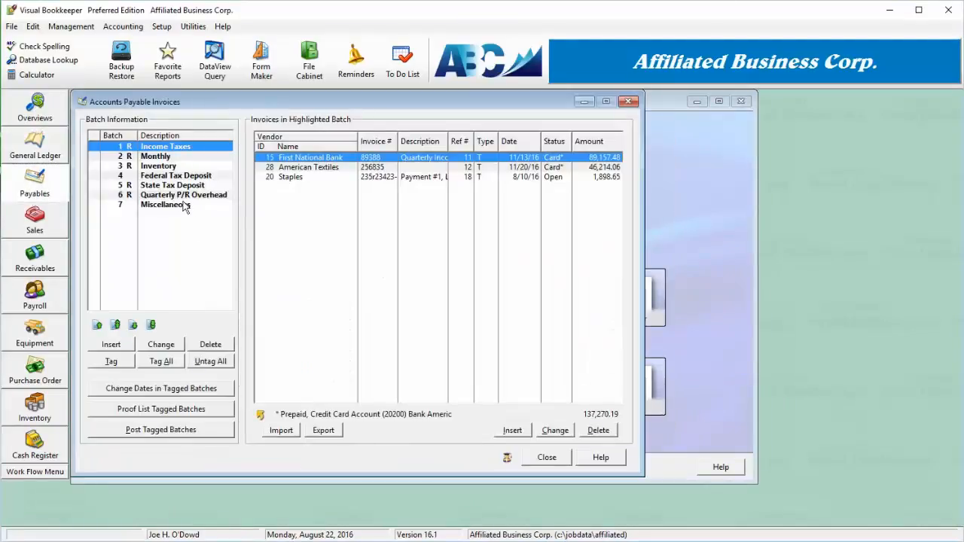
- Review the First National Bank loan payment invoice and its line items in the Miscellaneous batch, then close the invoices
left_click(185, 204)
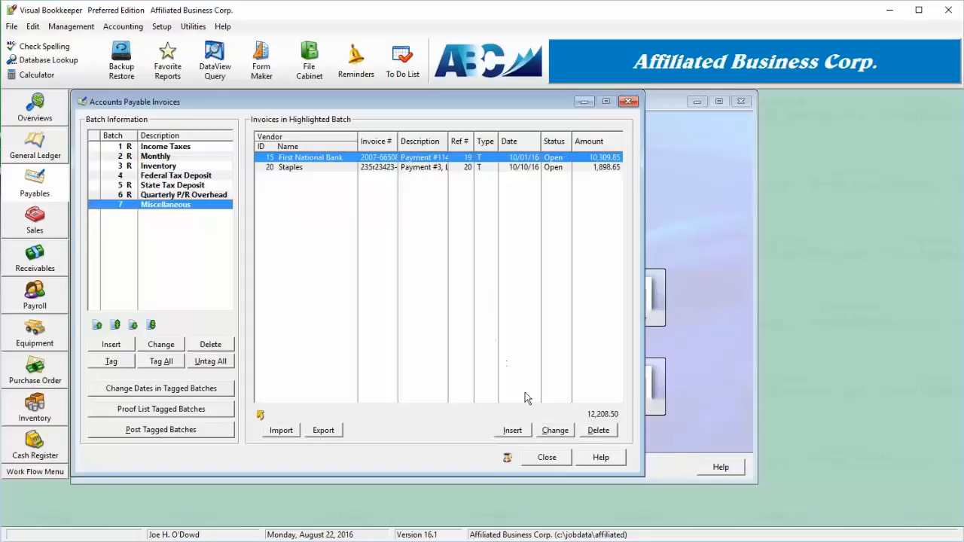
left_click(554, 435)
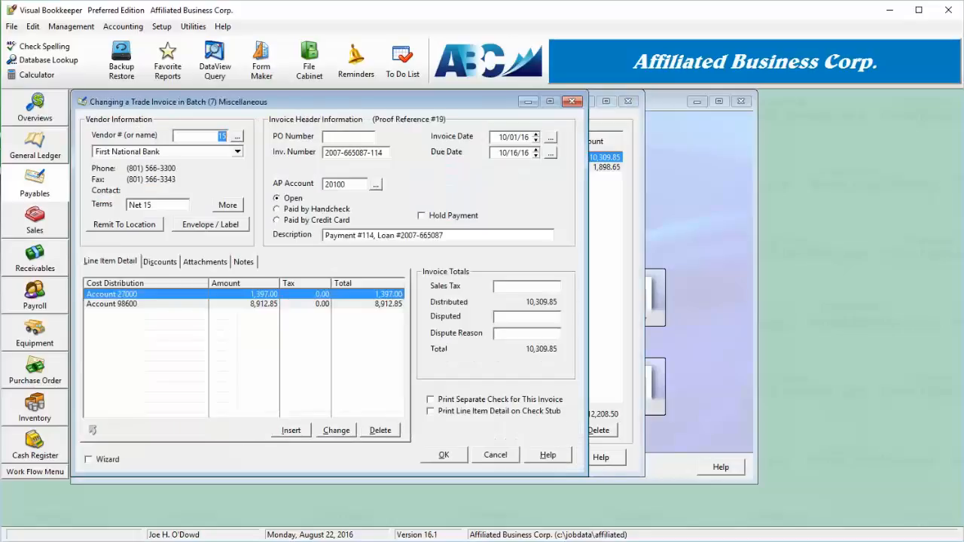
left_click(478, 306)
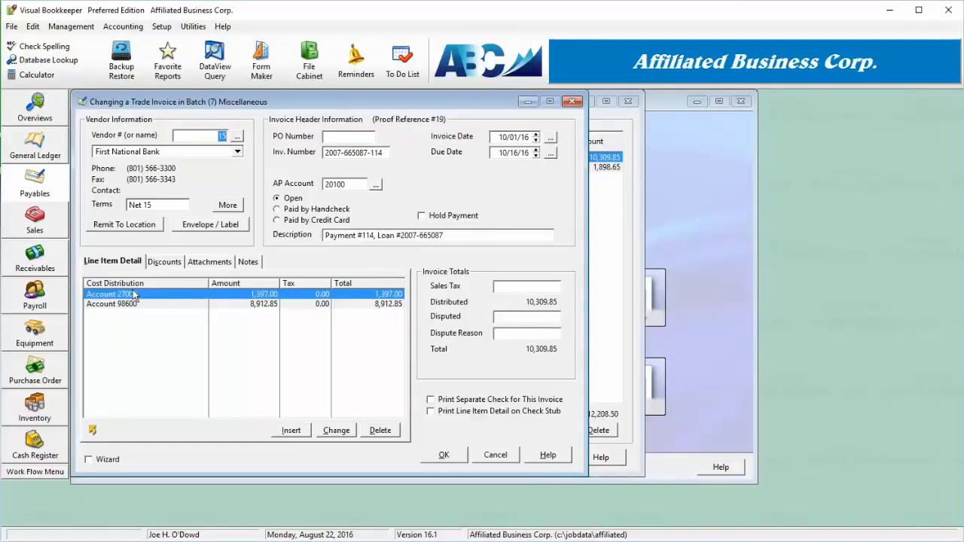
left_click(248, 304)
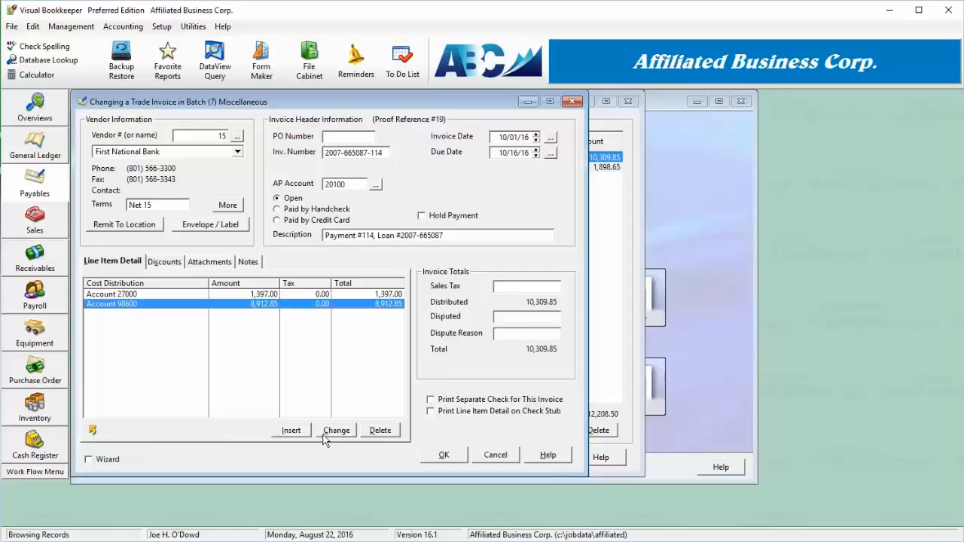
left_click(445, 455)
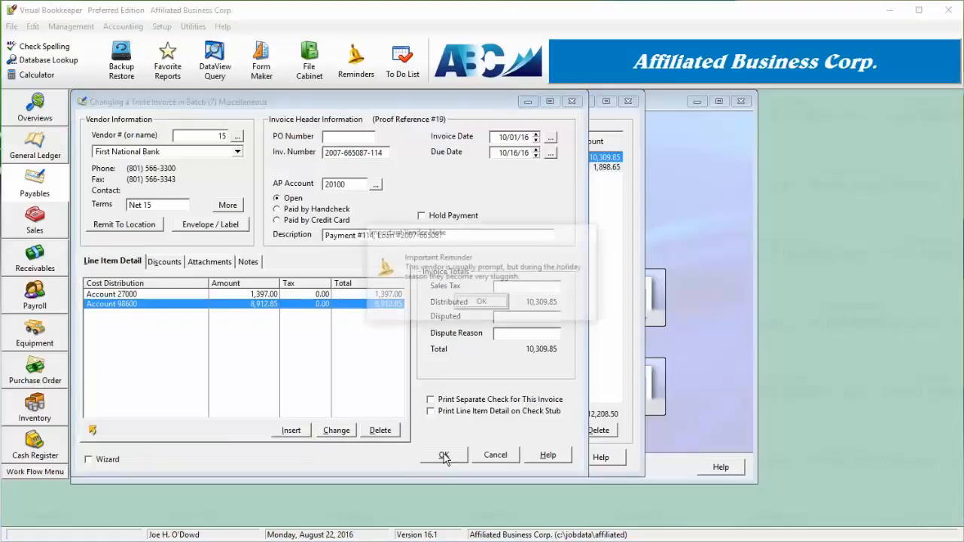
left_click(483, 302)
left_click(548, 457)
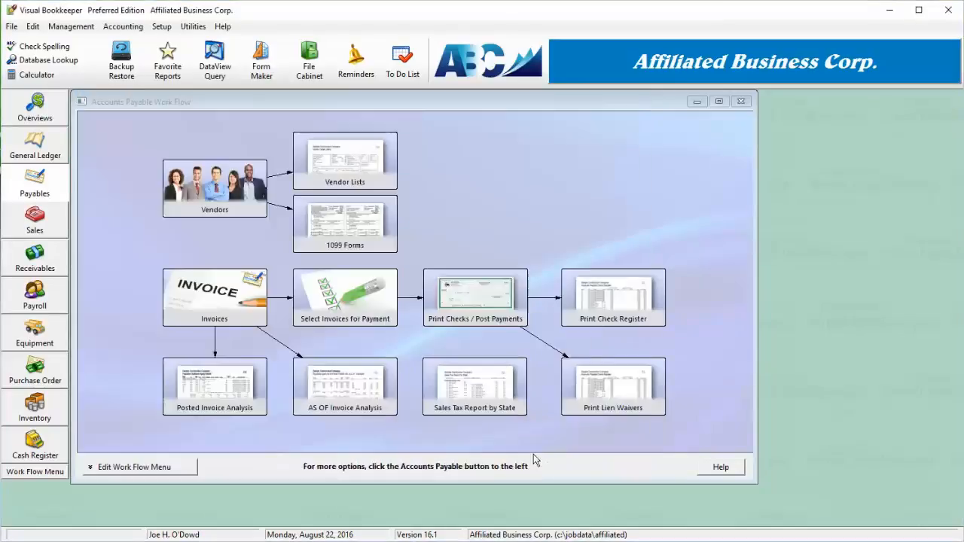
- Start a new loan to a customer and enter a loan description naming the borrower
left_click(23, 154)
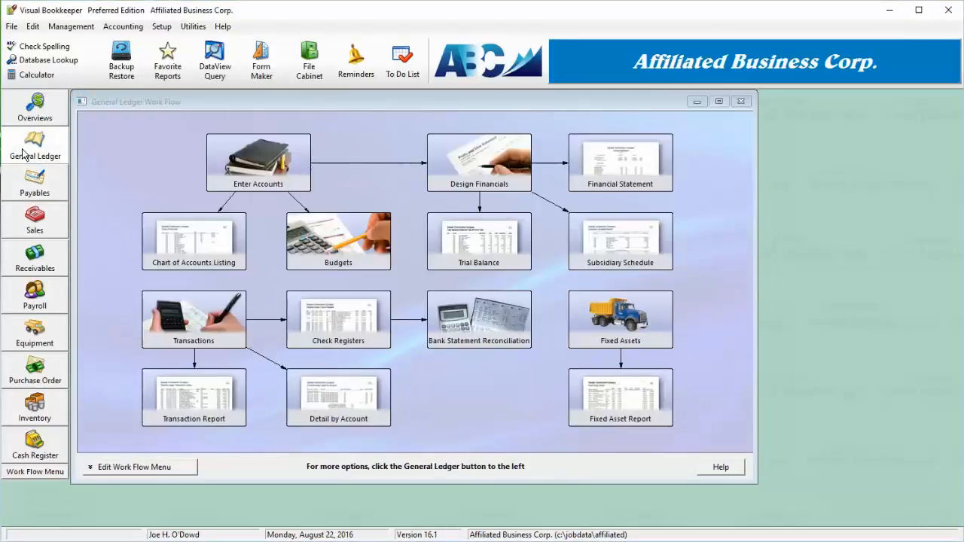
left_click(23, 154)
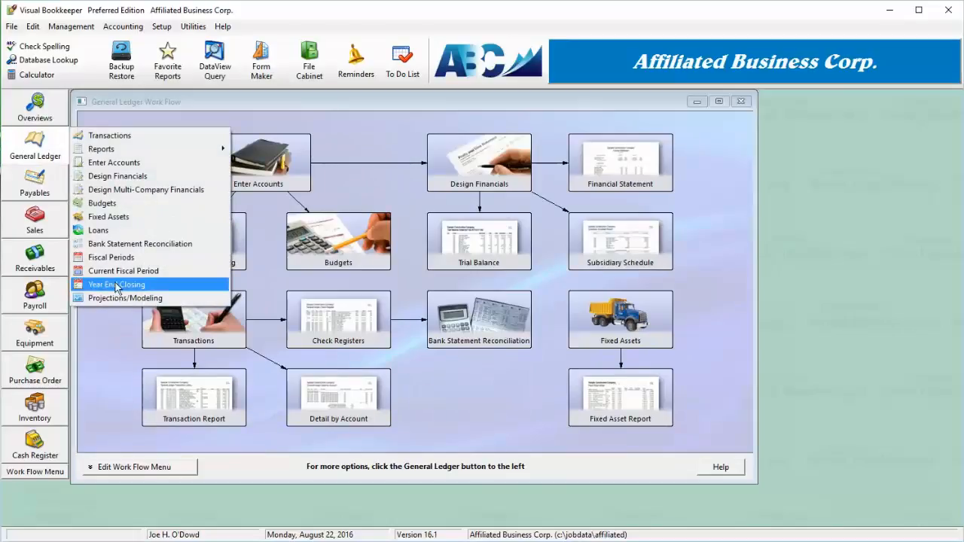
left_click(124, 230)
left_click(203, 123)
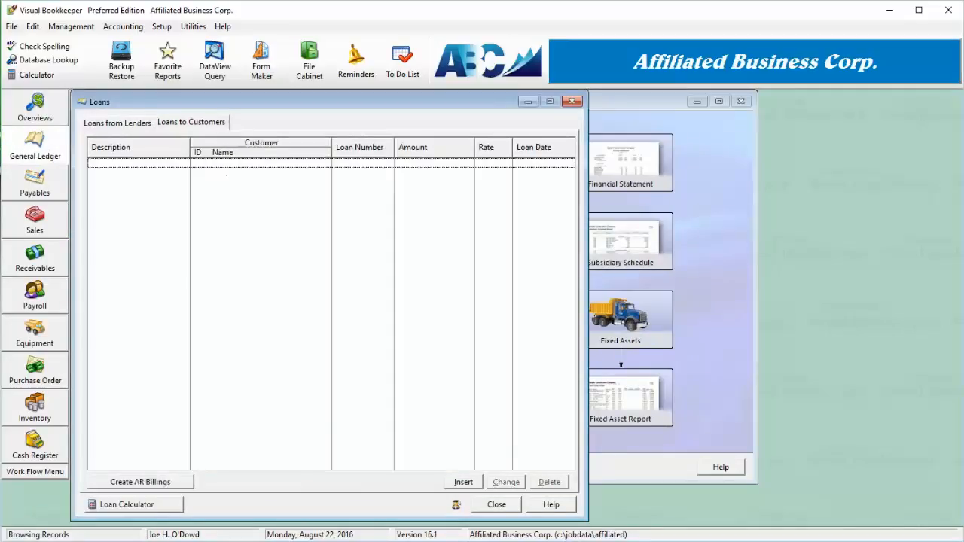
left_click(462, 482)
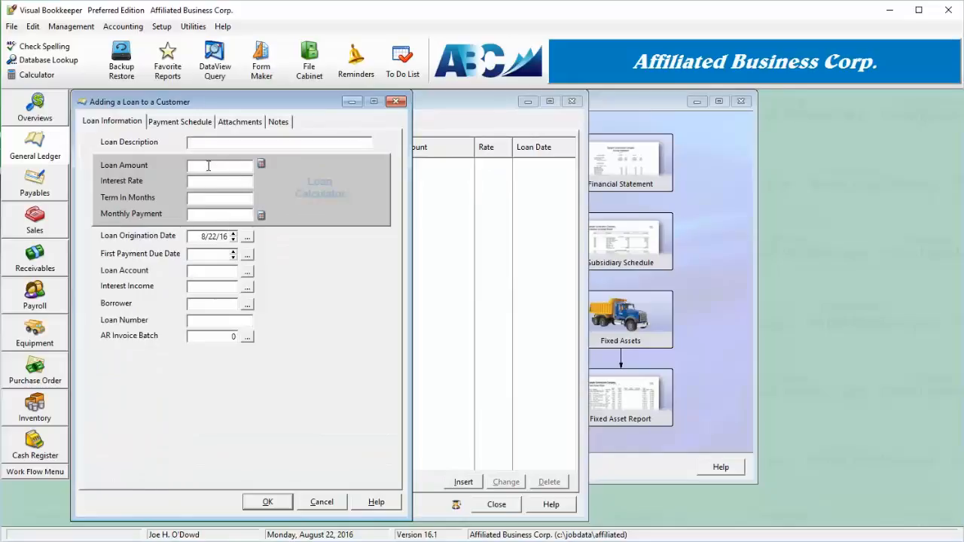
type("Loan To Joh")
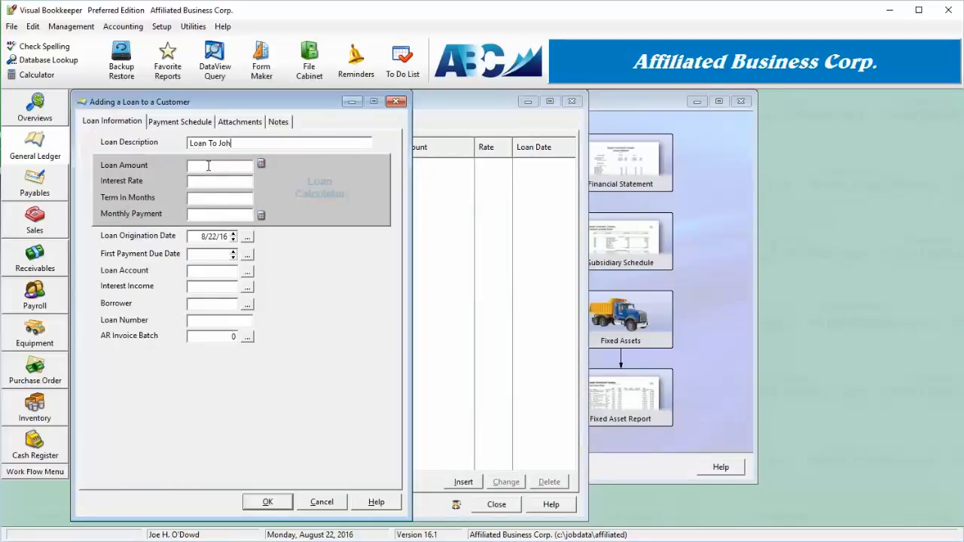
type("n Chesney")
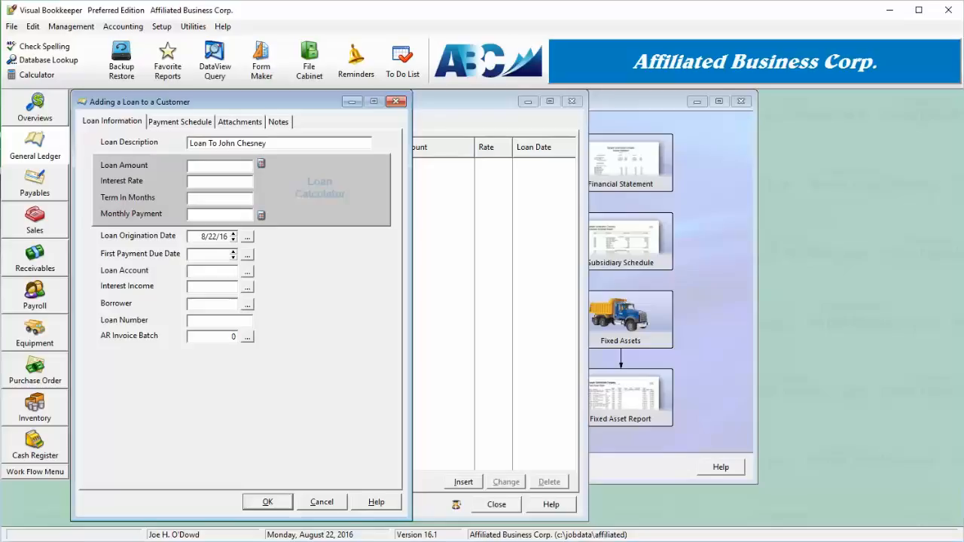
- Set the loan amount to 30,000 and the interest rate to 2.5% to calculate the monthly payment
left_click(231, 165)
type("30,000")
key("Tab")
type("2.5")
key("Tab")
key("Tab")
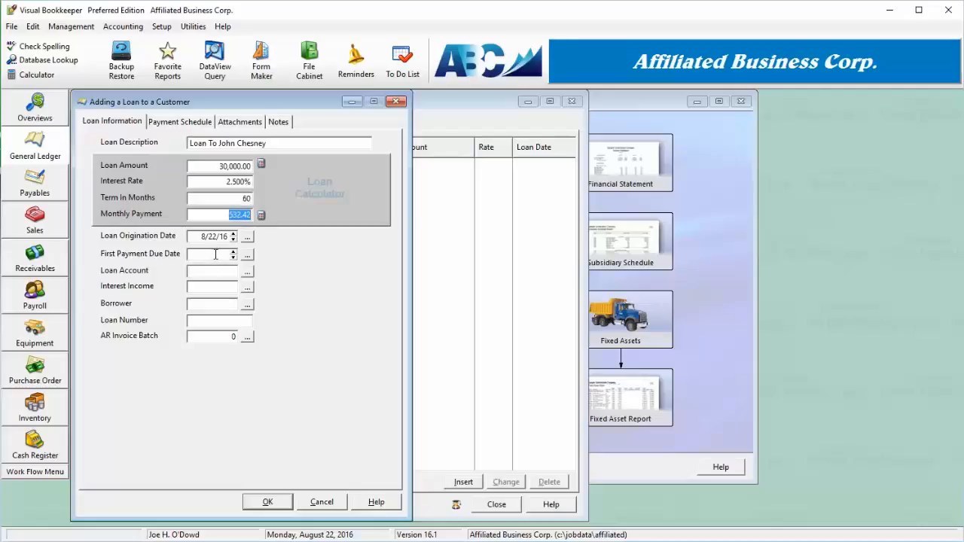
- Set the first payment due date to 8/02/16 and the loan account to 11000 Accounts Receivable
left_click(247, 256)
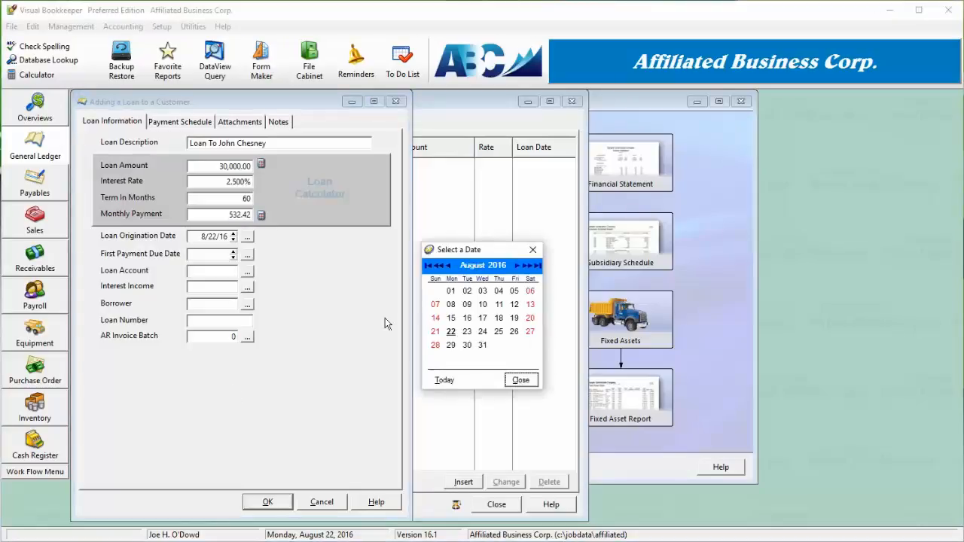
left_click(467, 291)
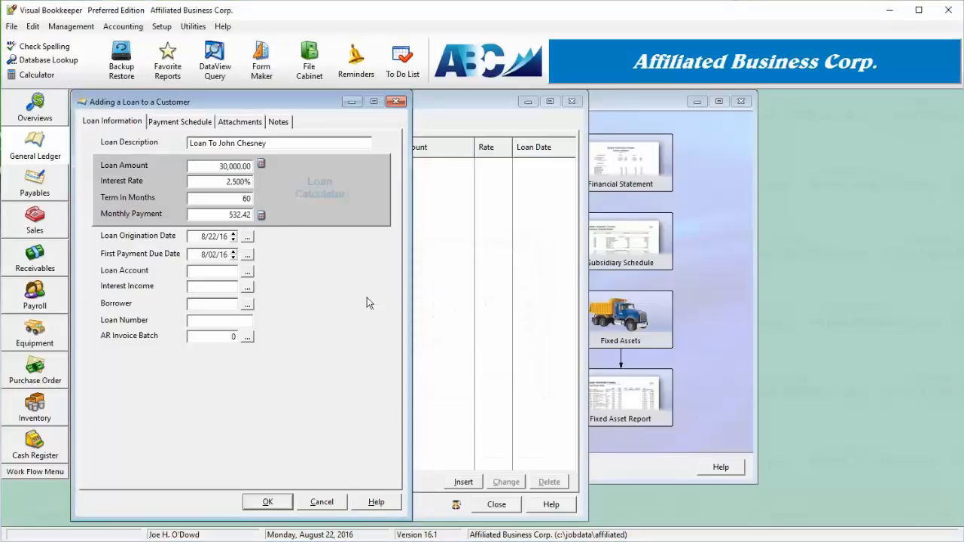
left_click(247, 271)
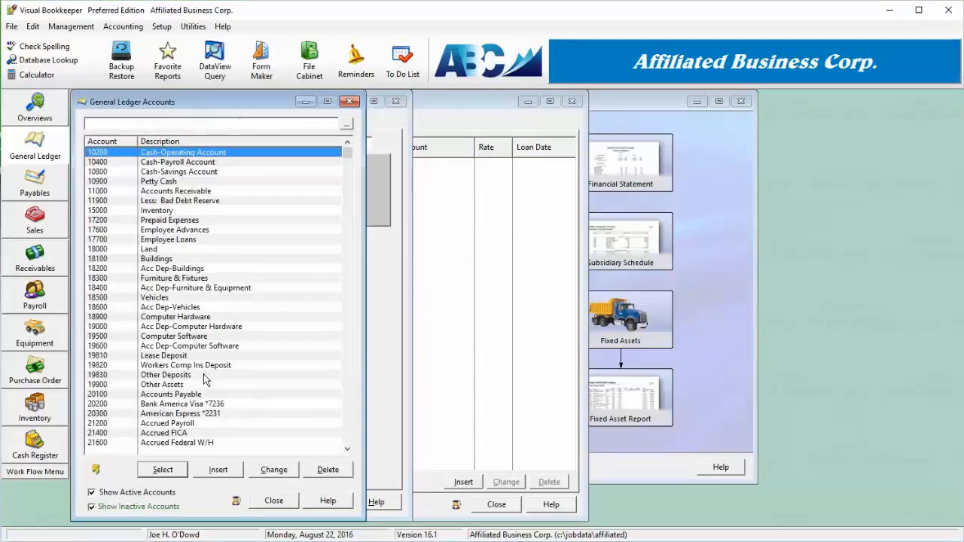
double_click(187, 191)
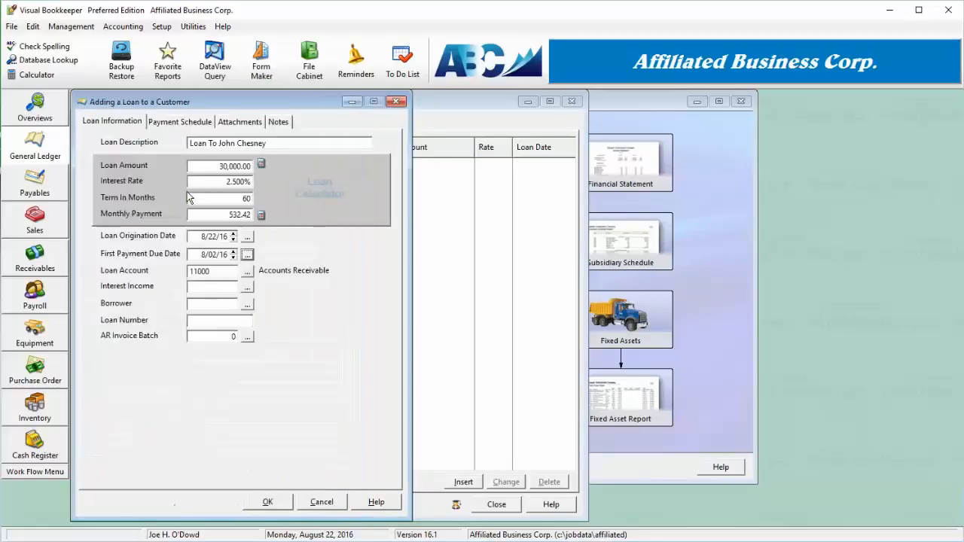
- Select 98200 Interest Earned as the interest income account
left_click(246, 289)
scroll(224, 276, "down", 6)
scroll(224, 280, "down", 20)
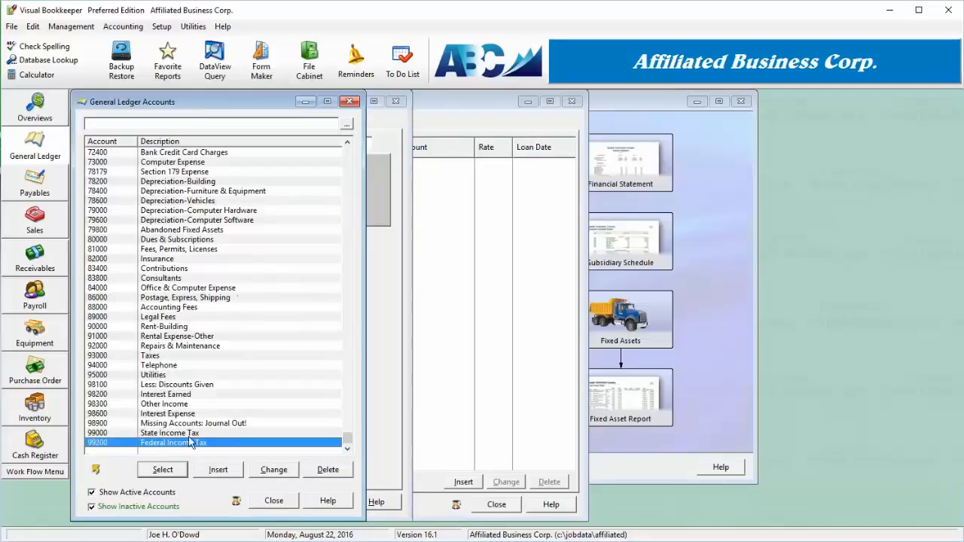
left_click(181, 395)
double_click(181, 396)
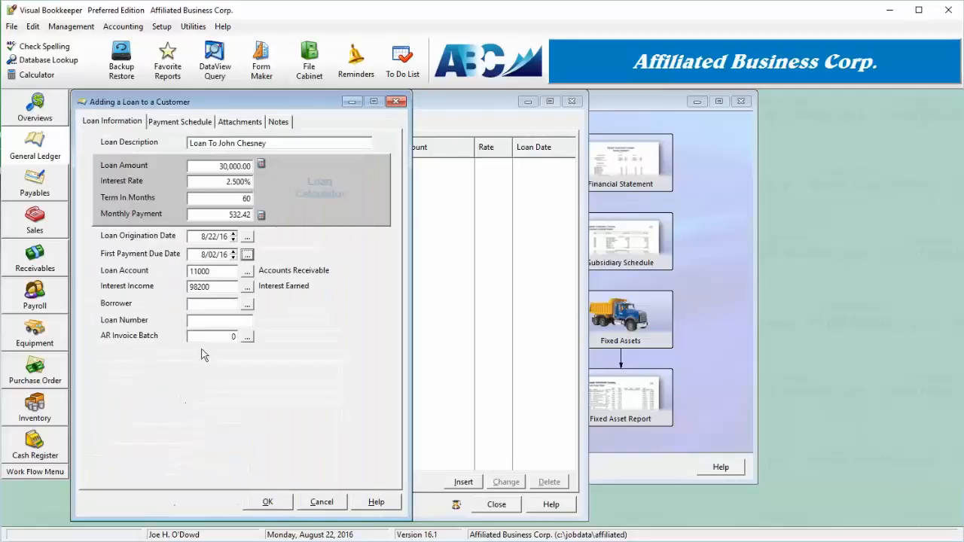
- Choose Widget-Mart as the borrower and enter the loan number
left_click(246, 305)
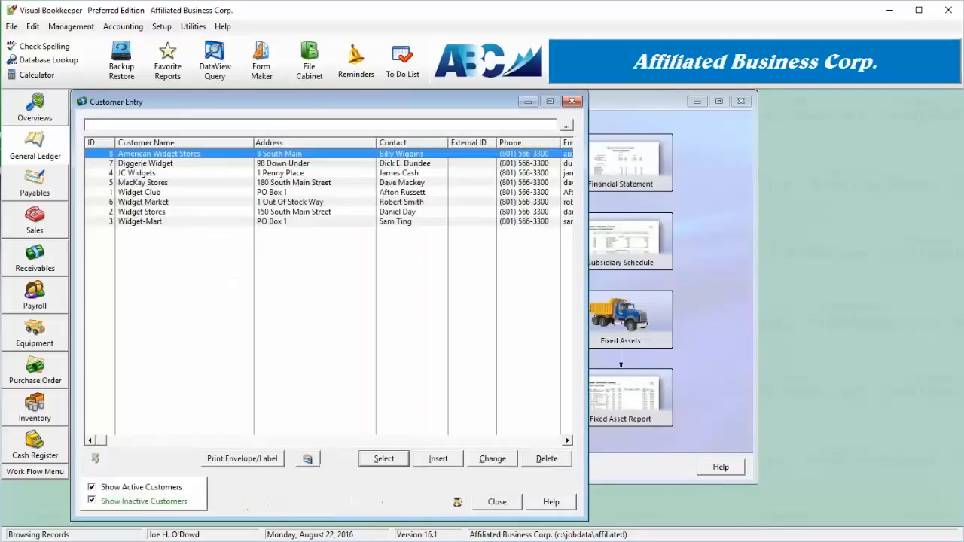
left_click(164, 222)
double_click(164, 222)
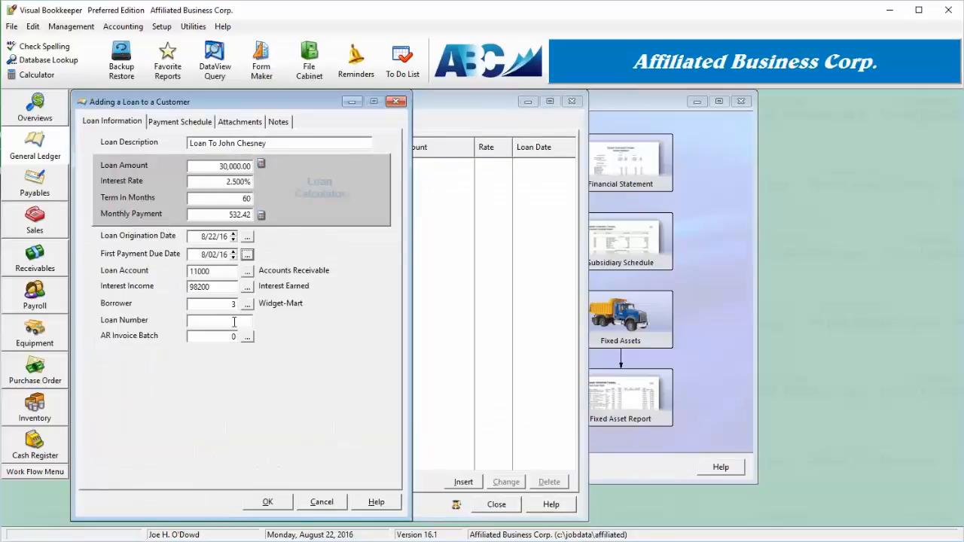
left_click(234, 322)
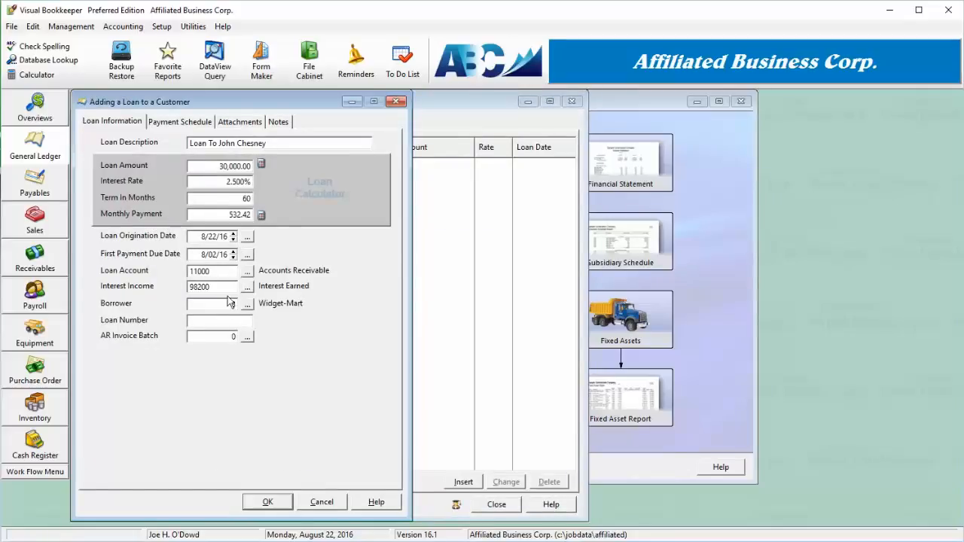
type("354334")
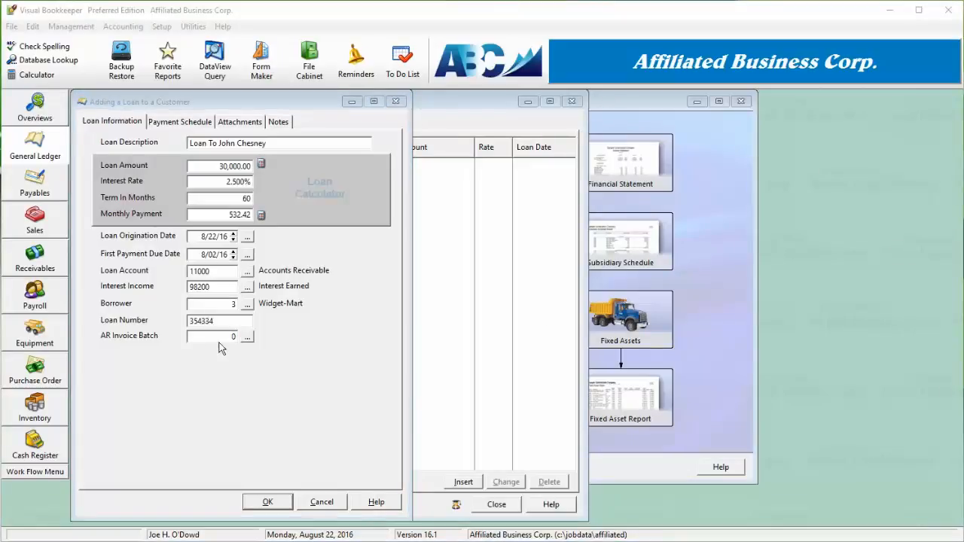
- Create the loan's payment schedule and save the new customer loan
left_click(199, 121)
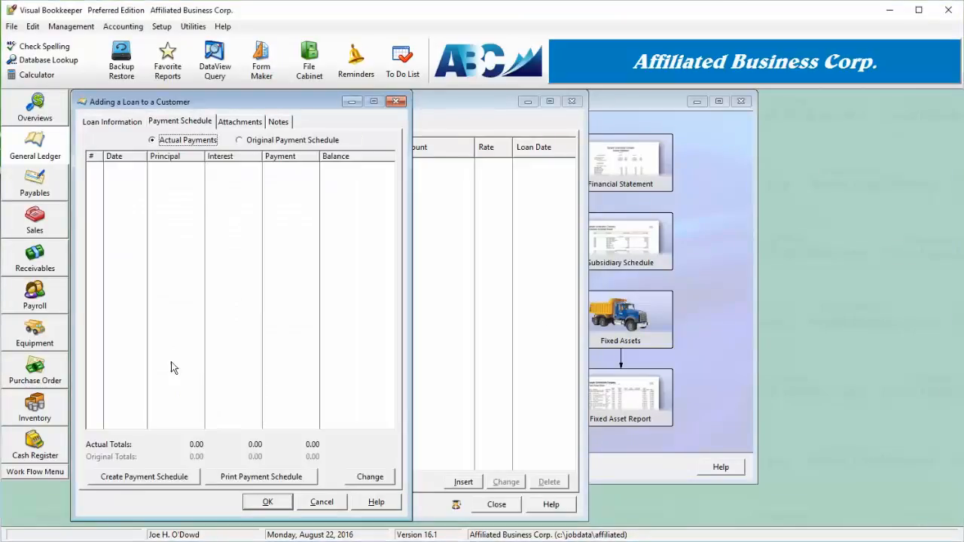
left_click(134, 477)
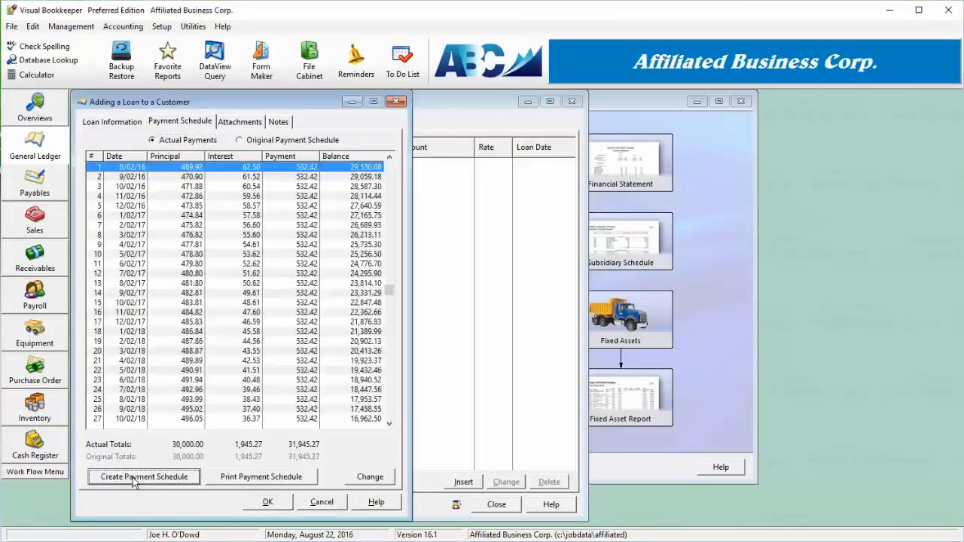
left_click(269, 504)
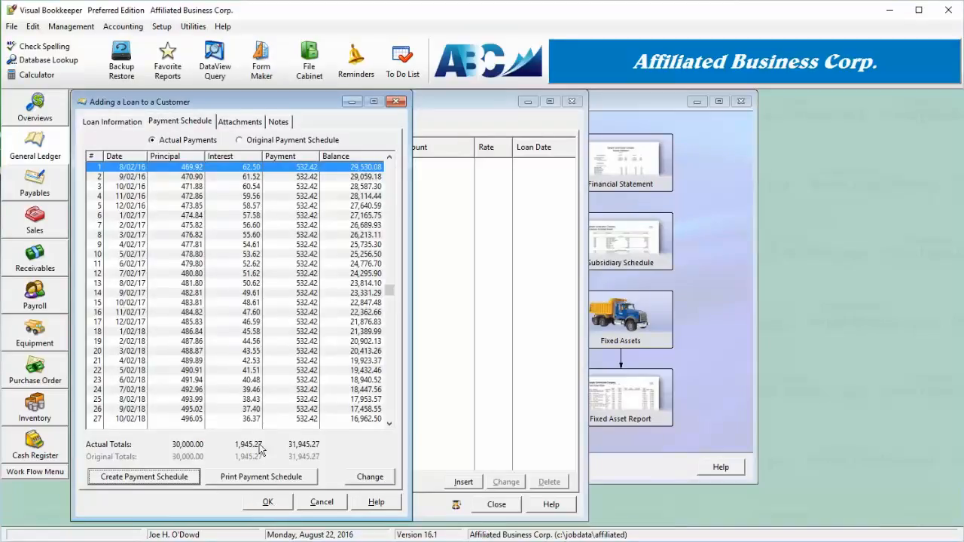
left_click(132, 123)
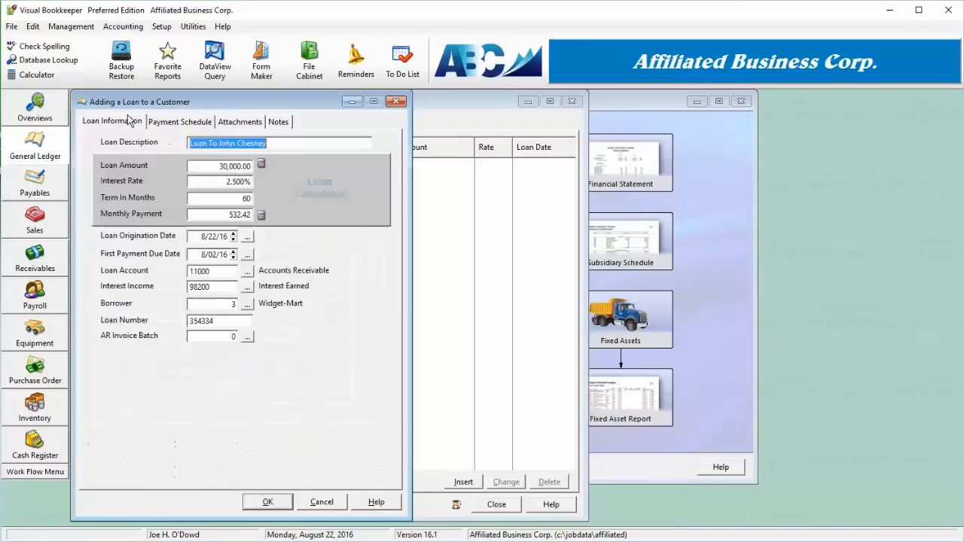
left_click(269, 503)
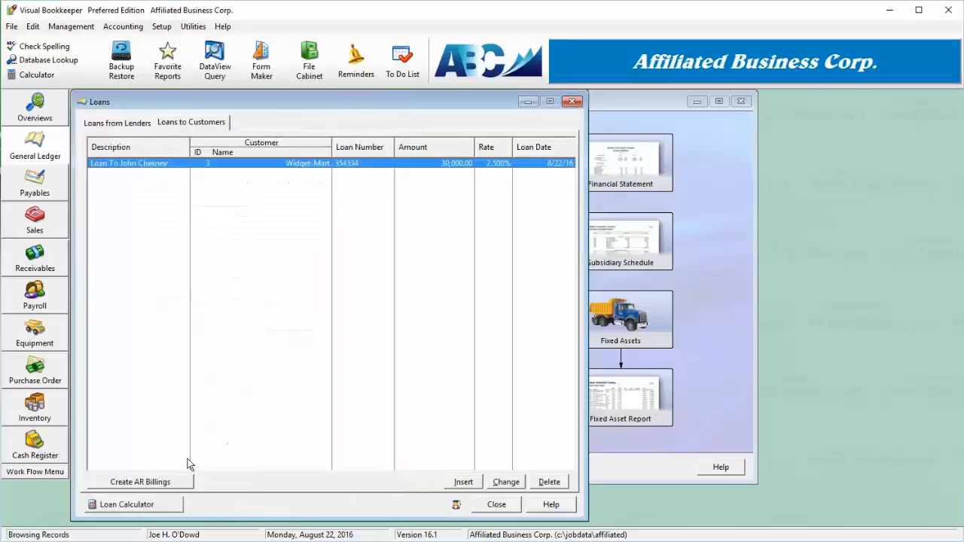
- Create loan payment billings for August 2016 in AR invoice batch 4, Other Invoices, and close the loans list
left_click(142, 482)
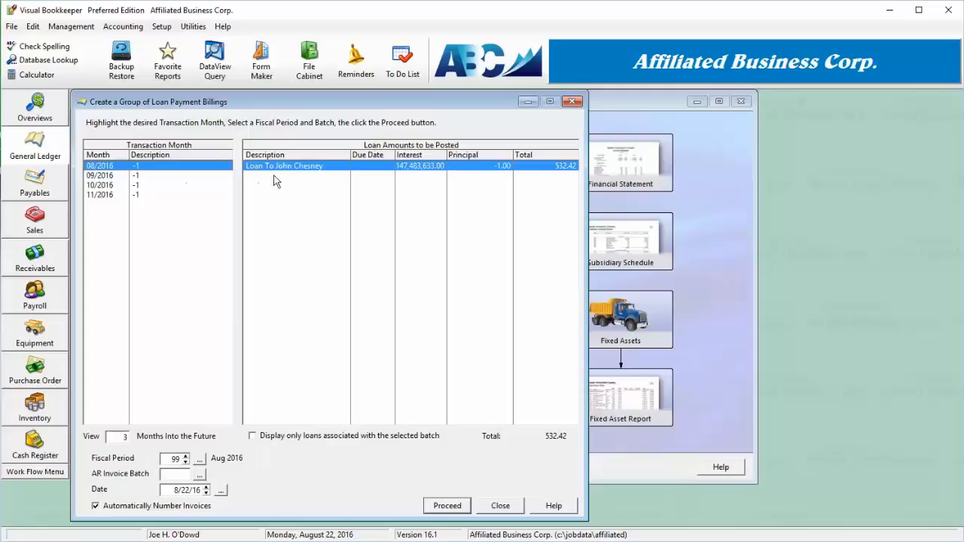
left_click(200, 475)
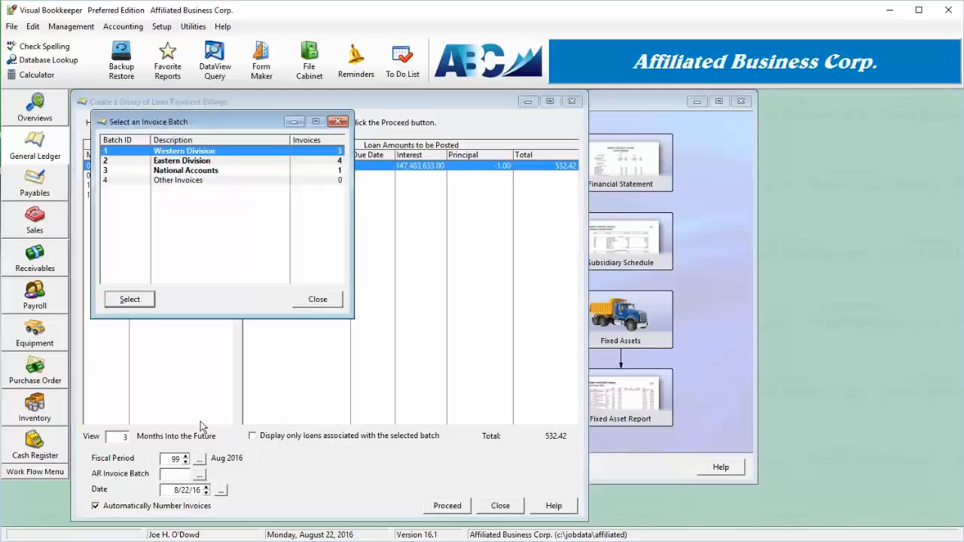
double_click(207, 181)
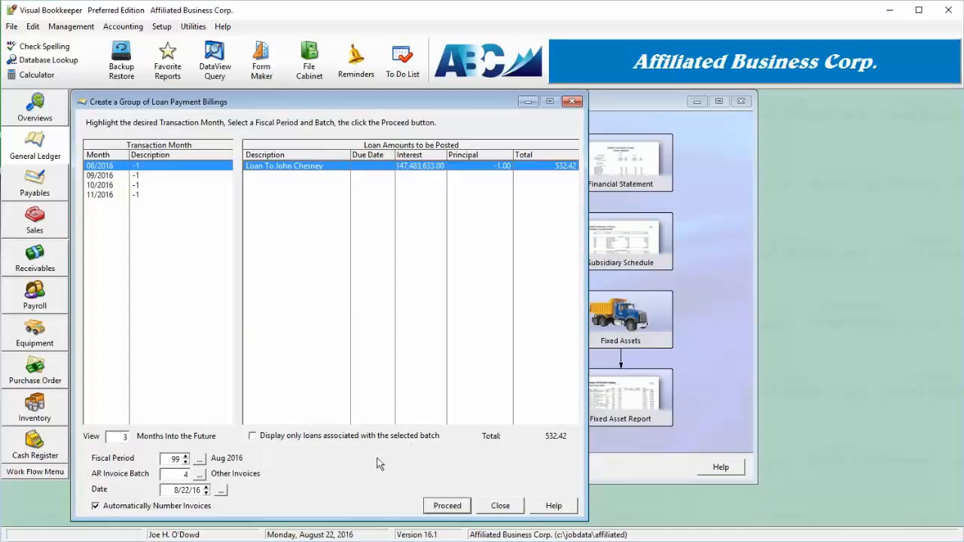
left_click(442, 510)
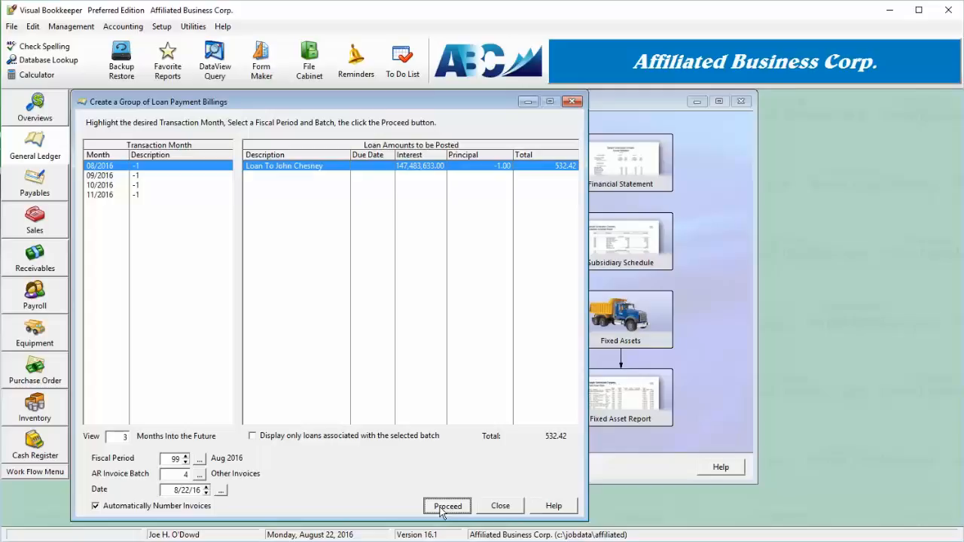
left_click(454, 347)
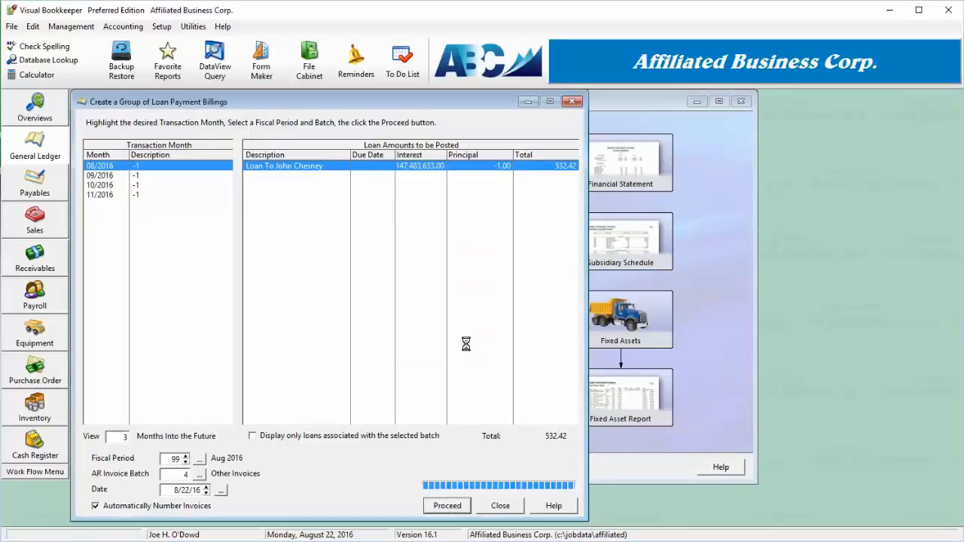
left_click(484, 304)
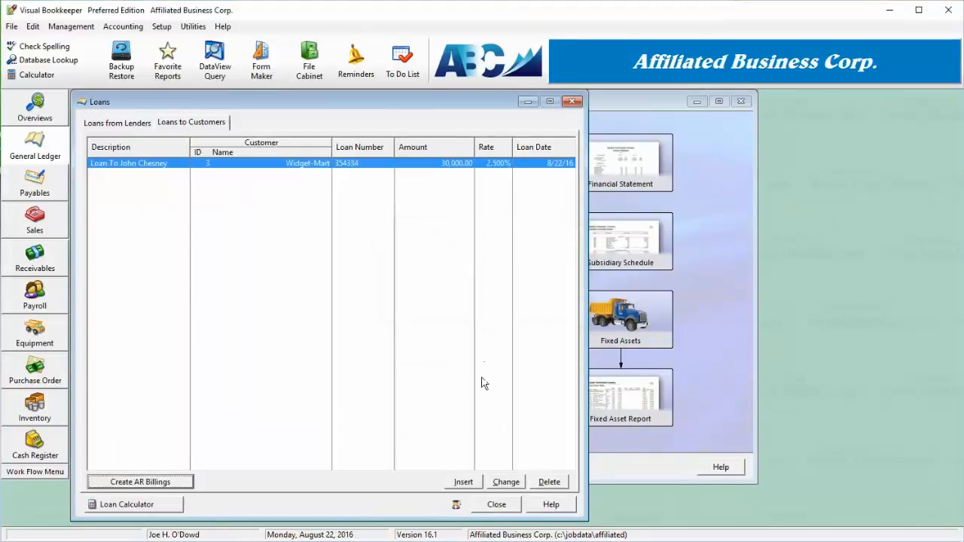
left_click(496, 504)
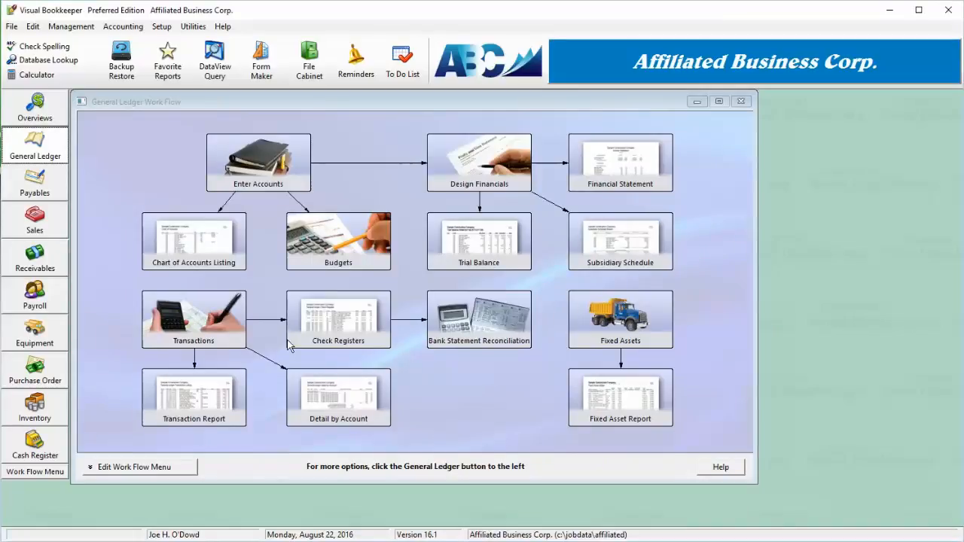
- Open the loan to Widget-Mart from the customer loans list and view its payment schedule
left_click(34, 148)
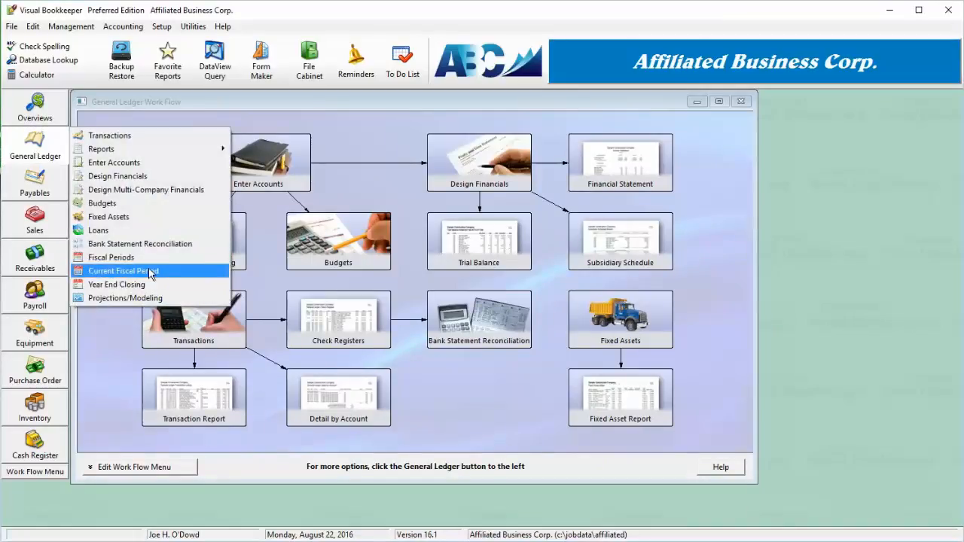
left_click(148, 230)
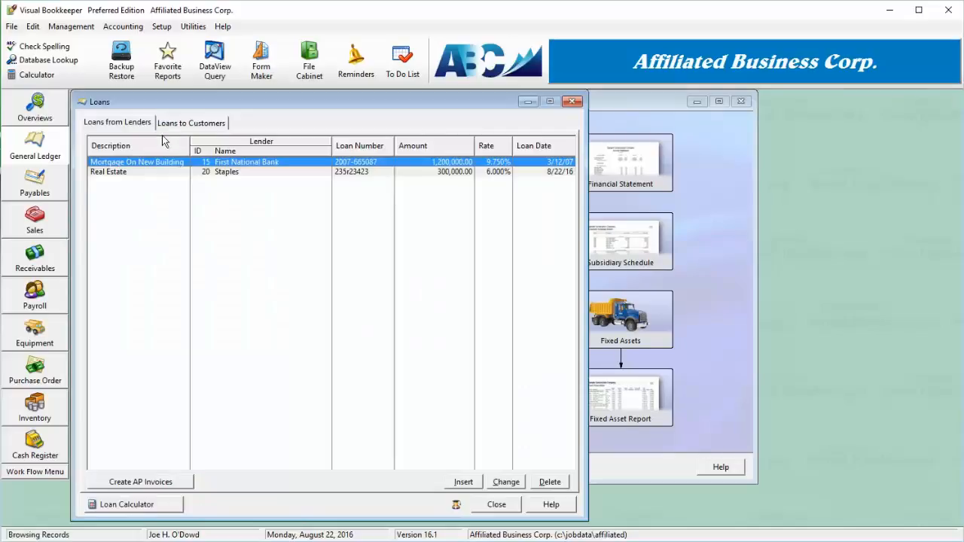
left_click(181, 128)
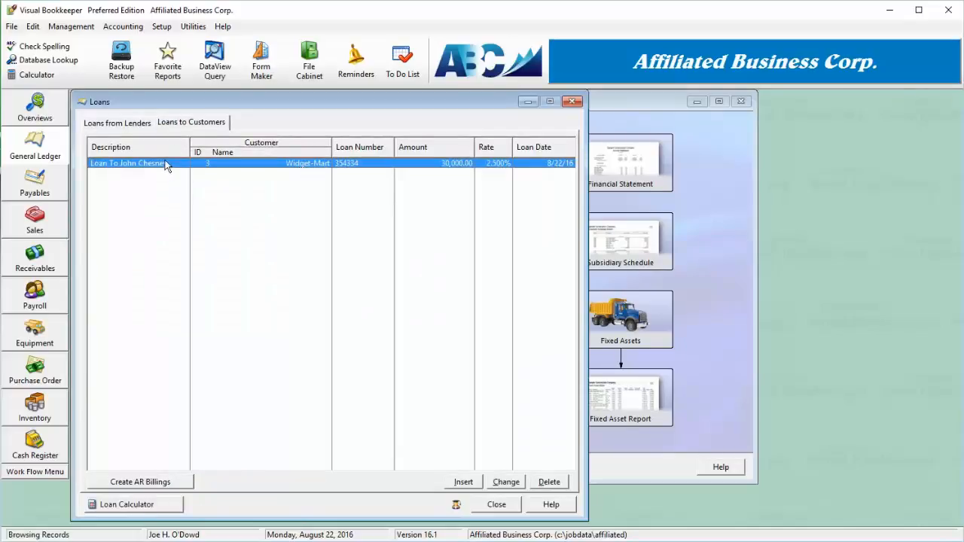
double_click(168, 167)
left_click(187, 125)
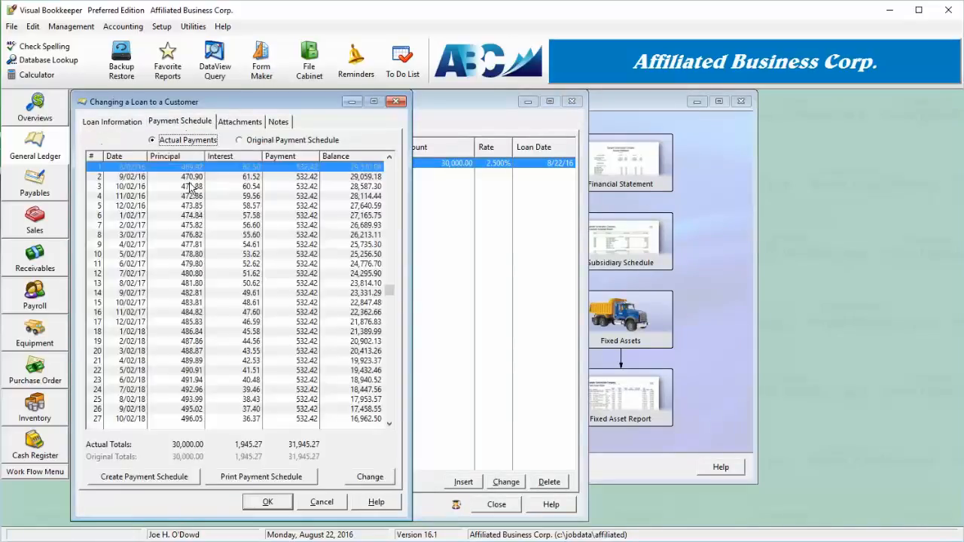
- Open the additional principal payment form for payment 18, then cancel without changes and close the loans list
left_click(175, 333)
left_click(370, 477)
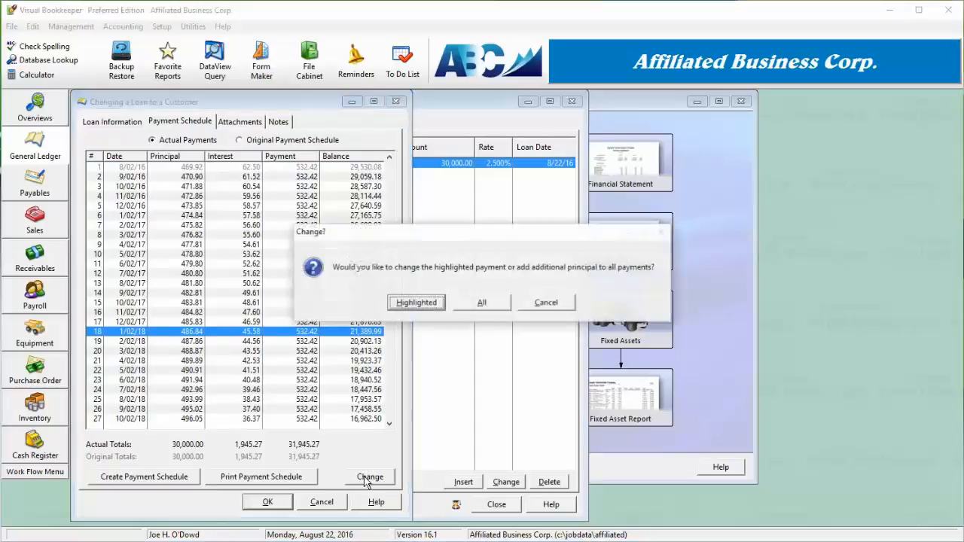
left_click(416, 303)
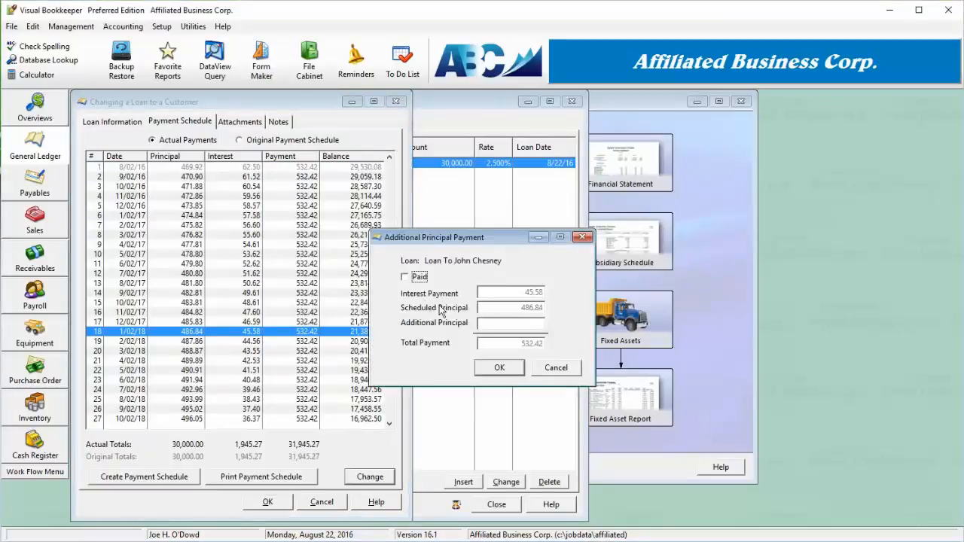
left_click(526, 322)
left_click(541, 372)
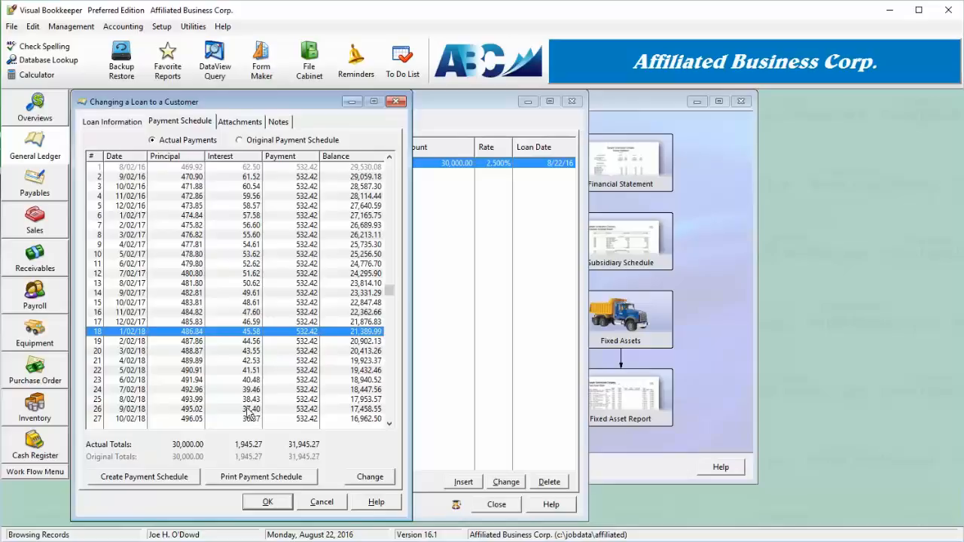
left_click(323, 502)
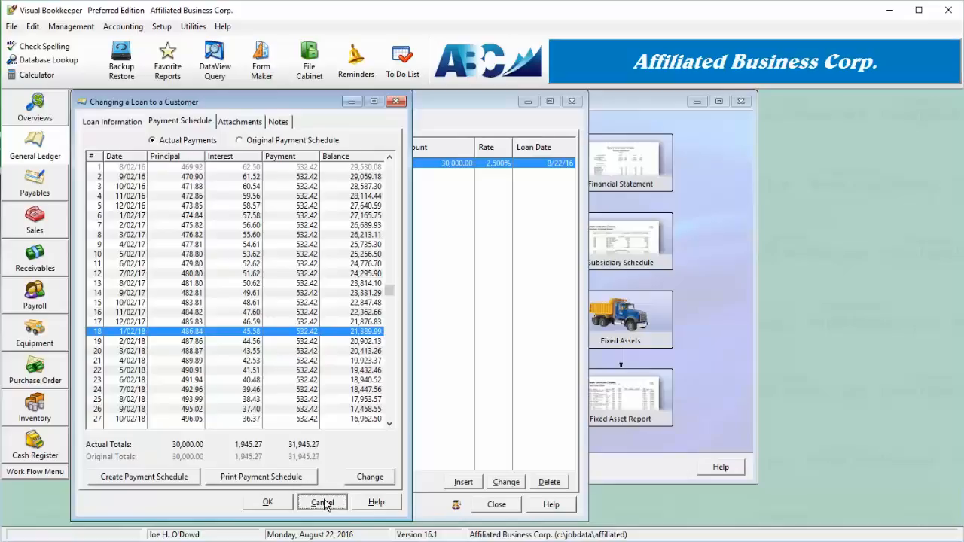
left_click(496, 504)
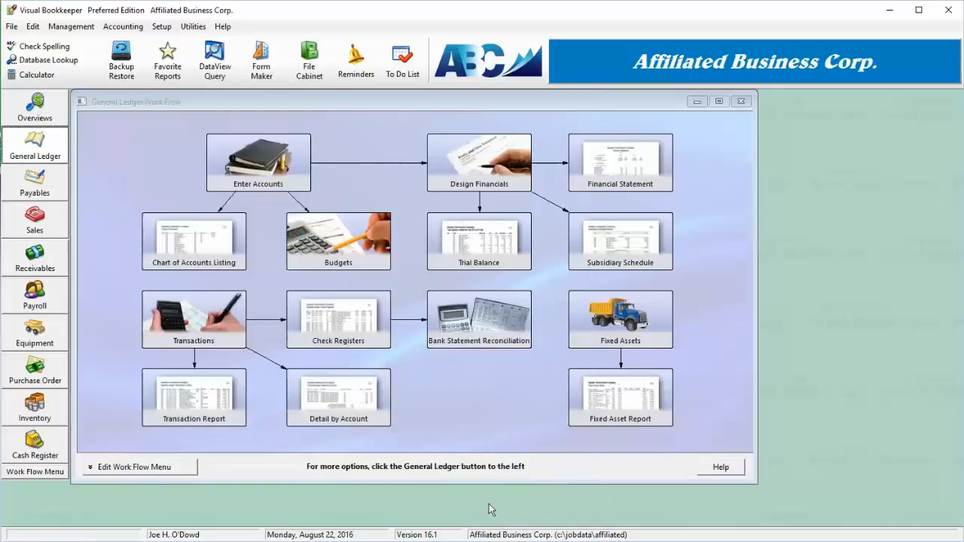